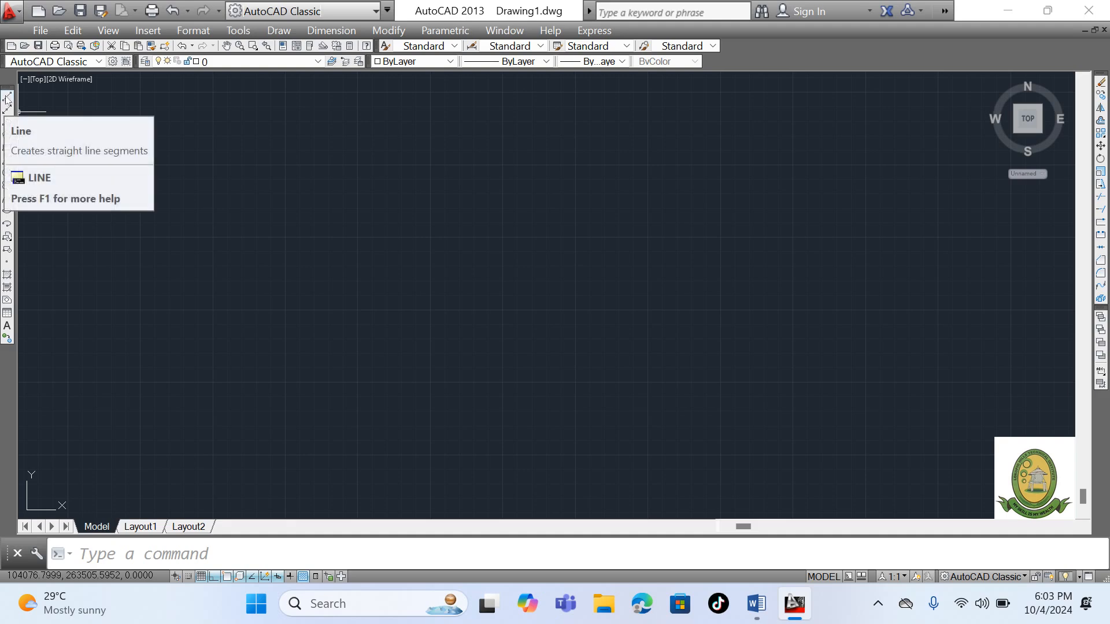
# Draw a single line 8000 long at a 26° angle near the middle of the drawing, with Ortho mode off.
pyautogui.click(7, 99)
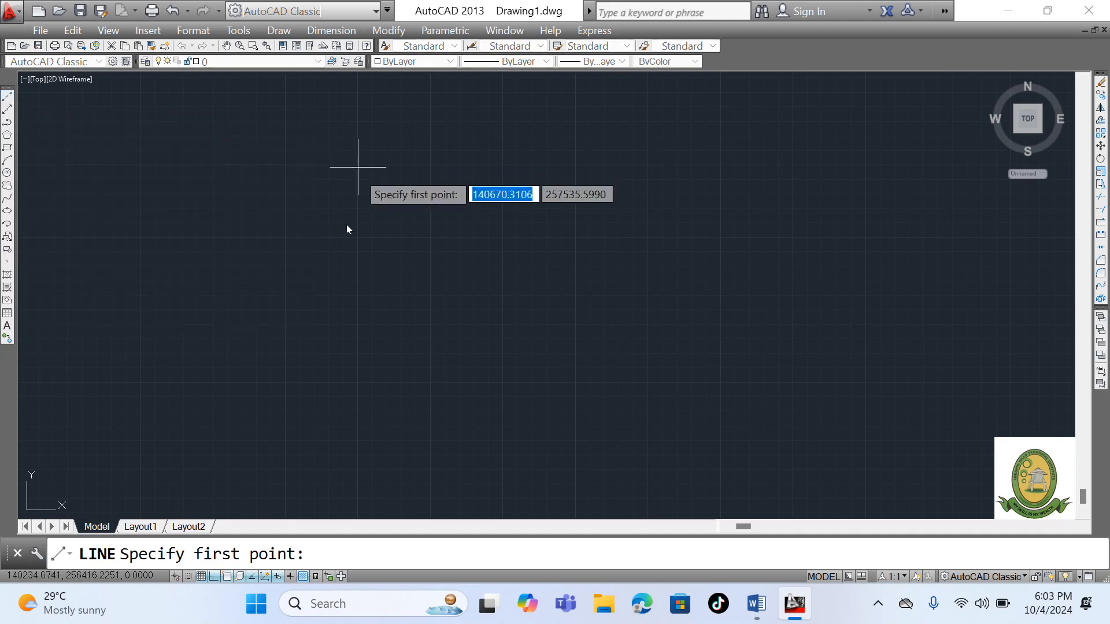
pyautogui.click(334, 322)
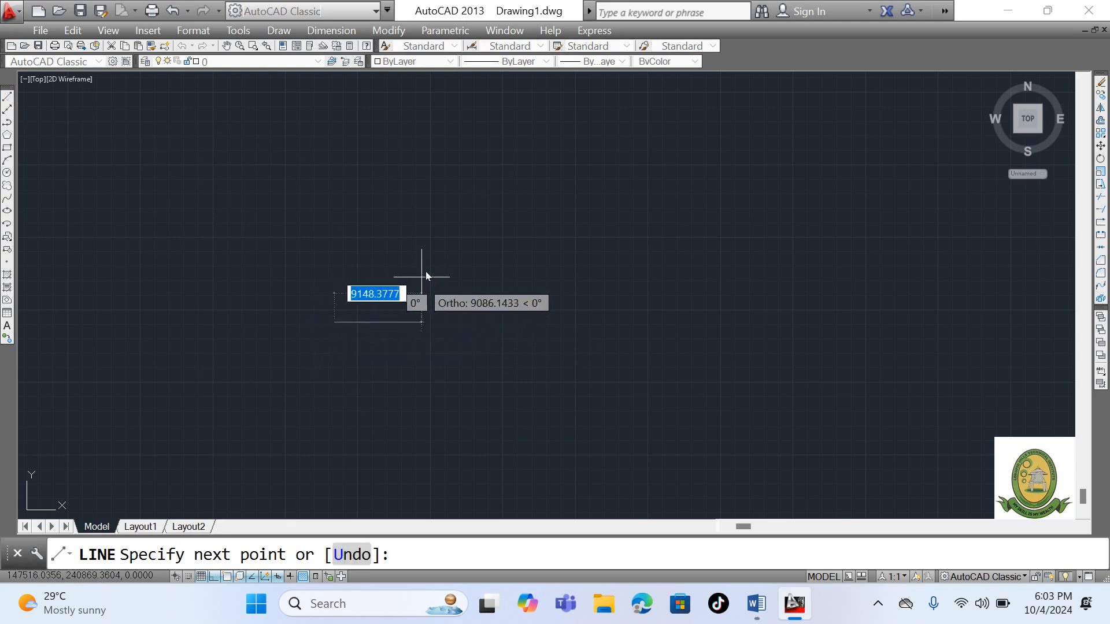
pyautogui.click(214, 577)
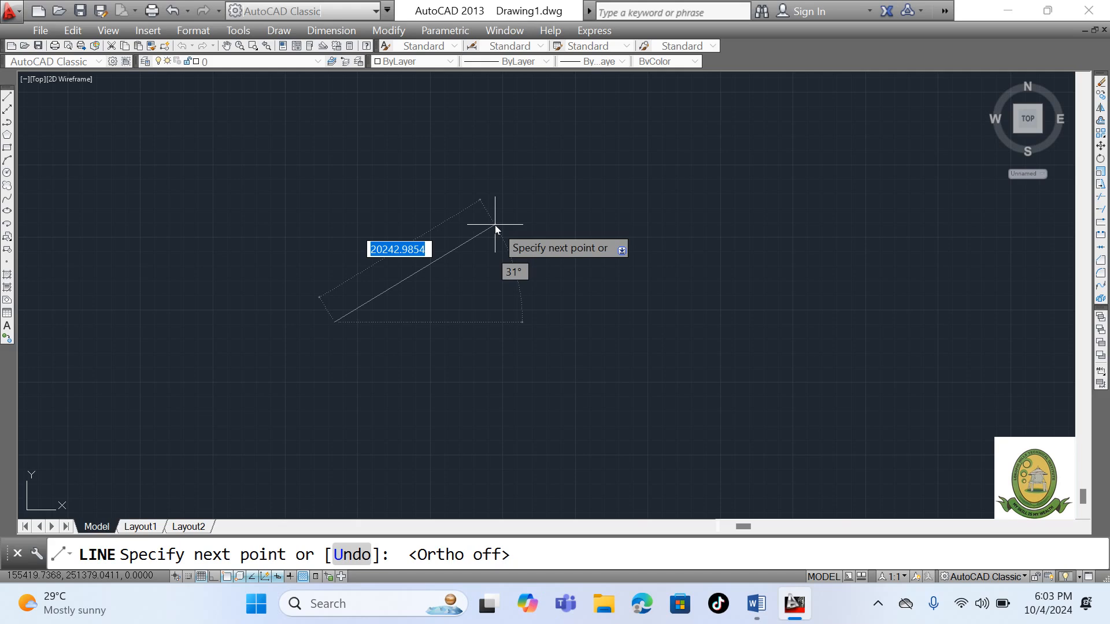
pyautogui.write('8000')
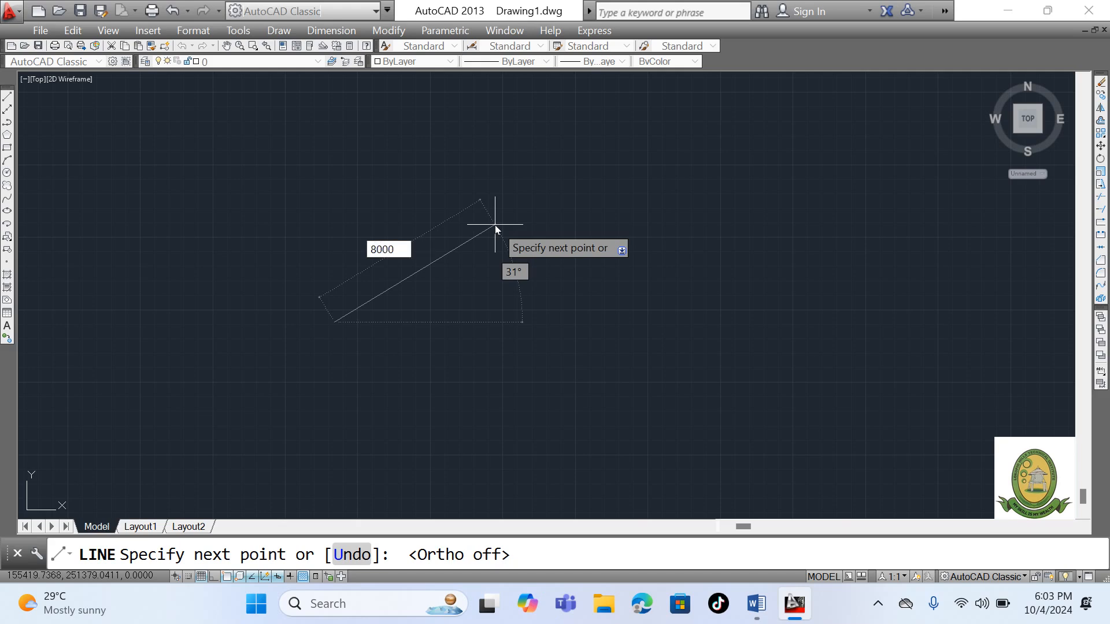
pyautogui.press('Tab')
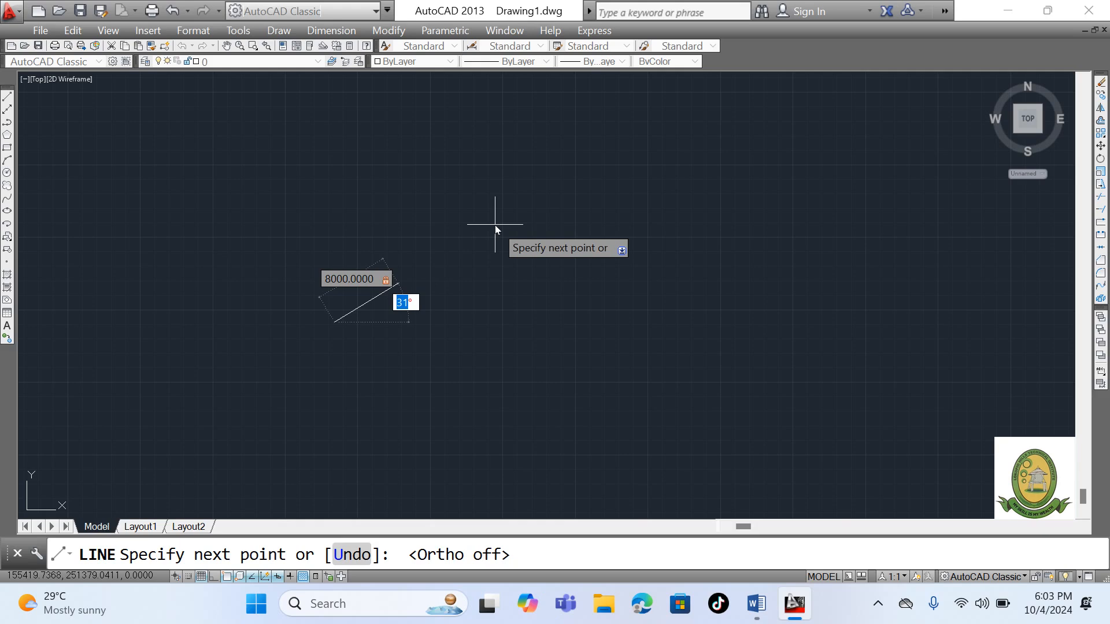
pyautogui.write('26')
pyautogui.press('Return')
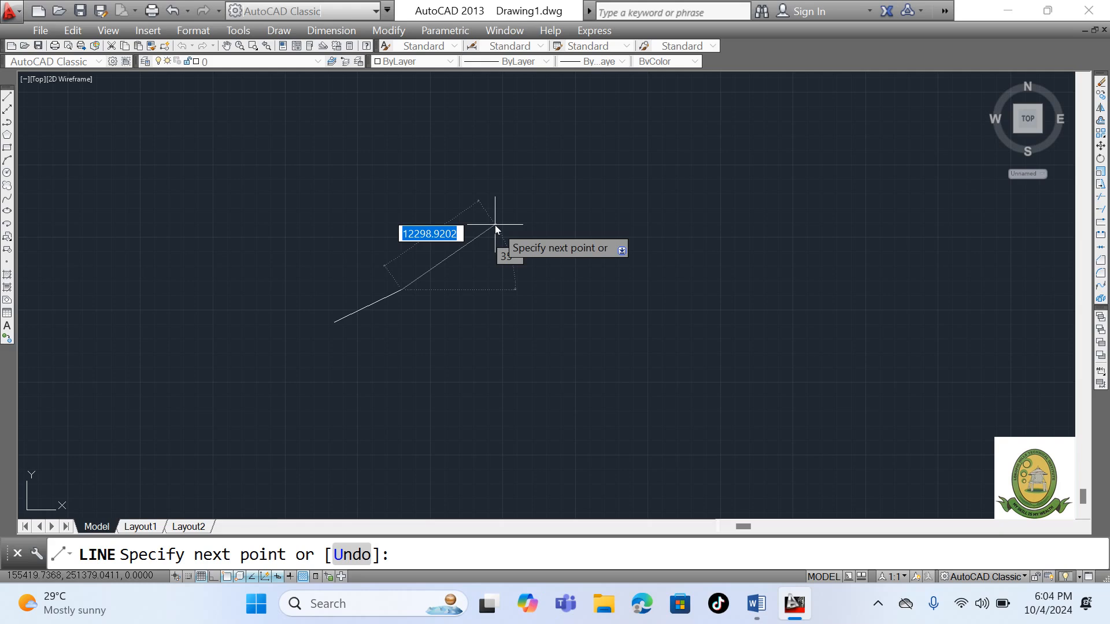
pyautogui.press('Escape')
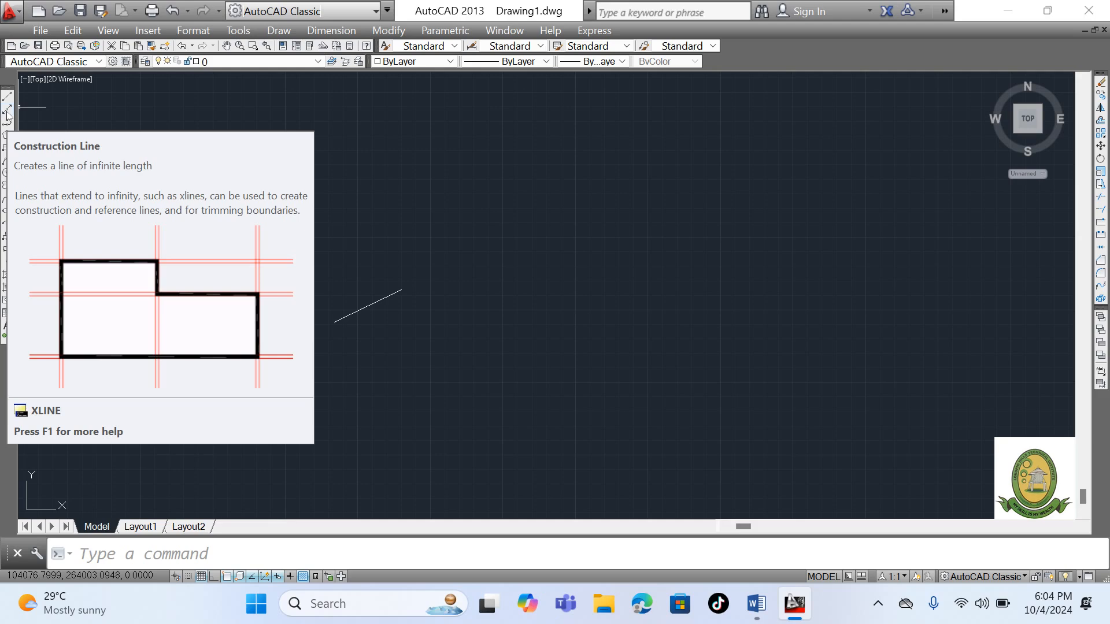
# Turn Ortho mode on and draw a horizontal and a vertical construction line crossing above and to the left of the sloped line.
pyautogui.click(7, 112)
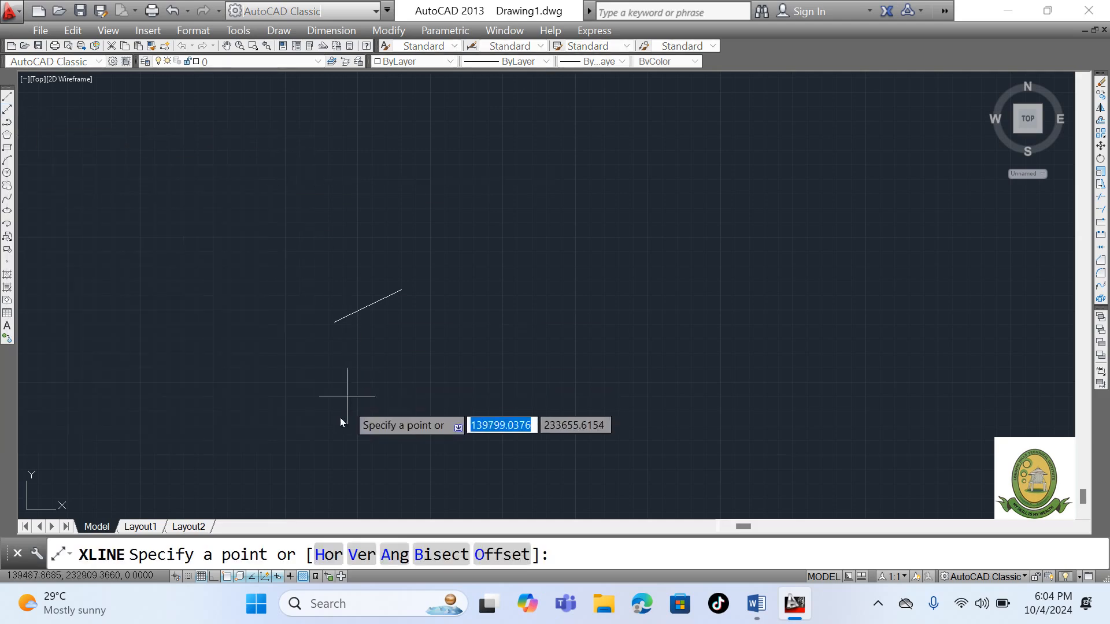
pyautogui.click(213, 577)
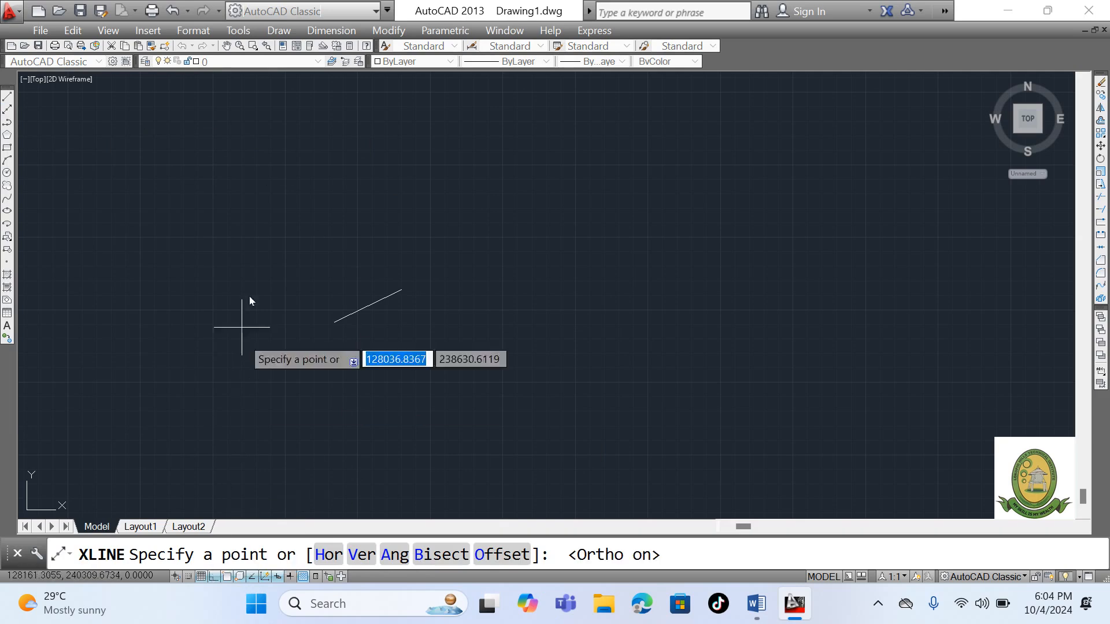
pyautogui.click(241, 128)
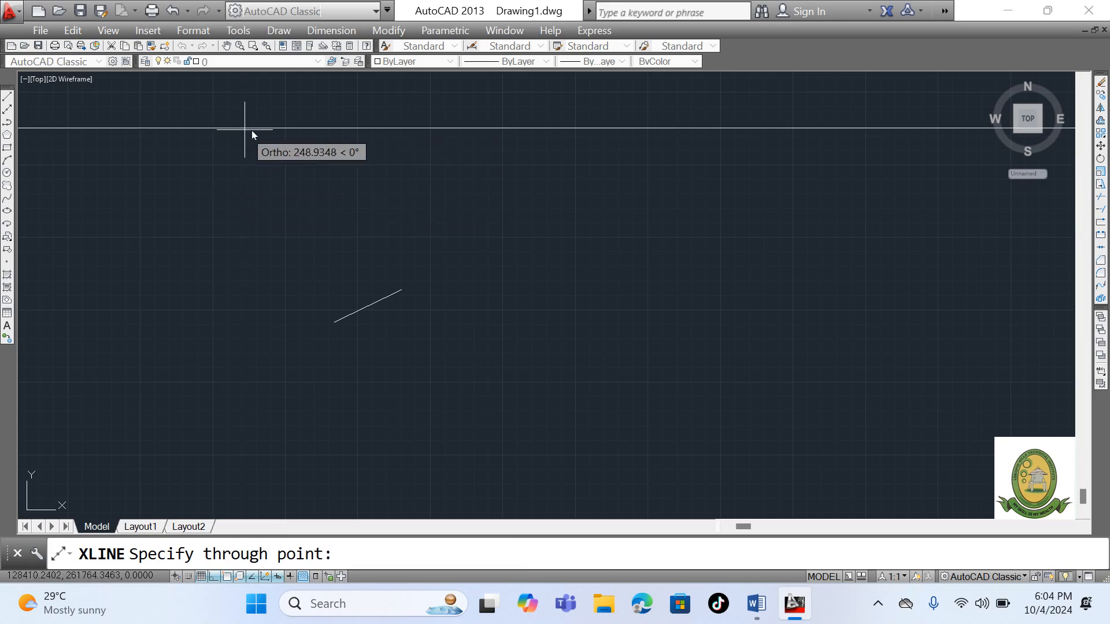
pyautogui.click(437, 115)
pyautogui.click(198, 239)
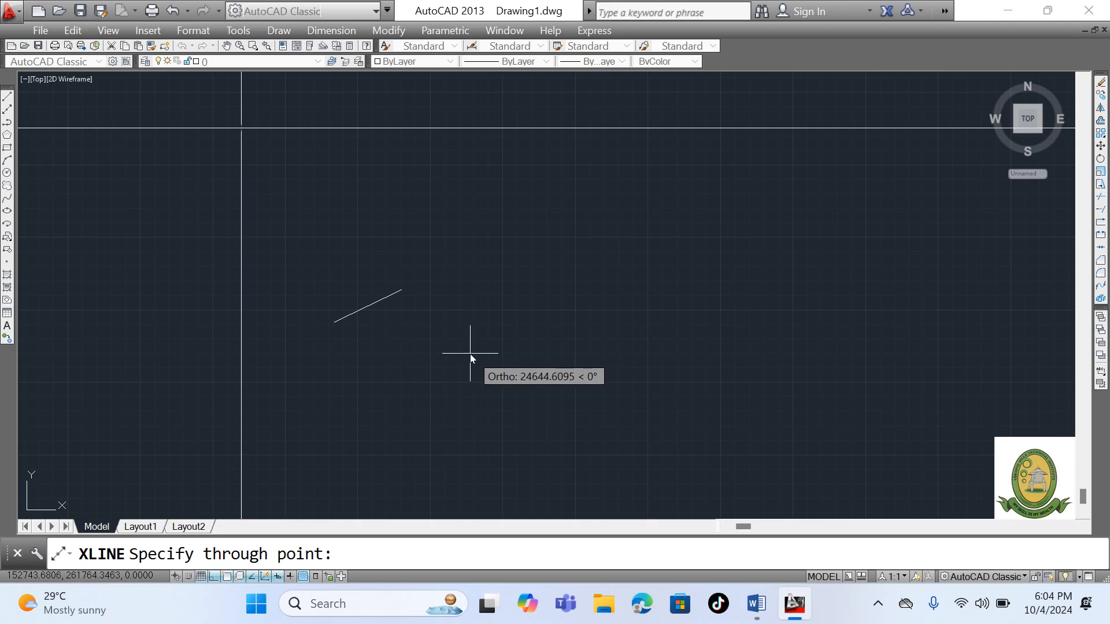
pyautogui.press('Return')
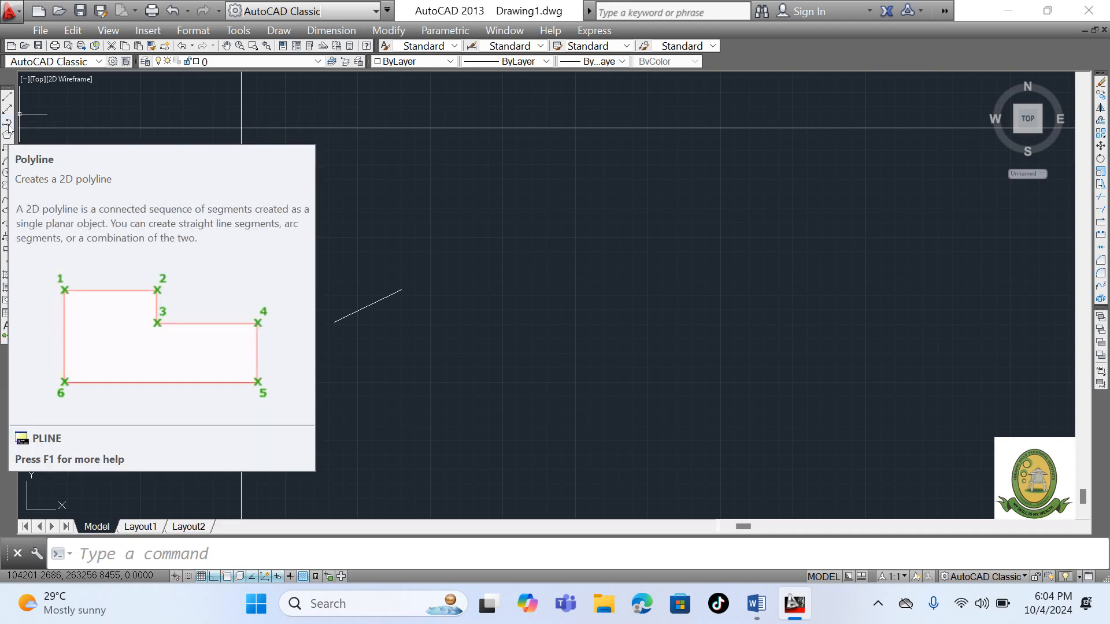
# Start a polyline to the lower right of the sloped line with a 4000 segment rightward, followed by an arc ending 5000 straight below.
pyautogui.click(7, 122)
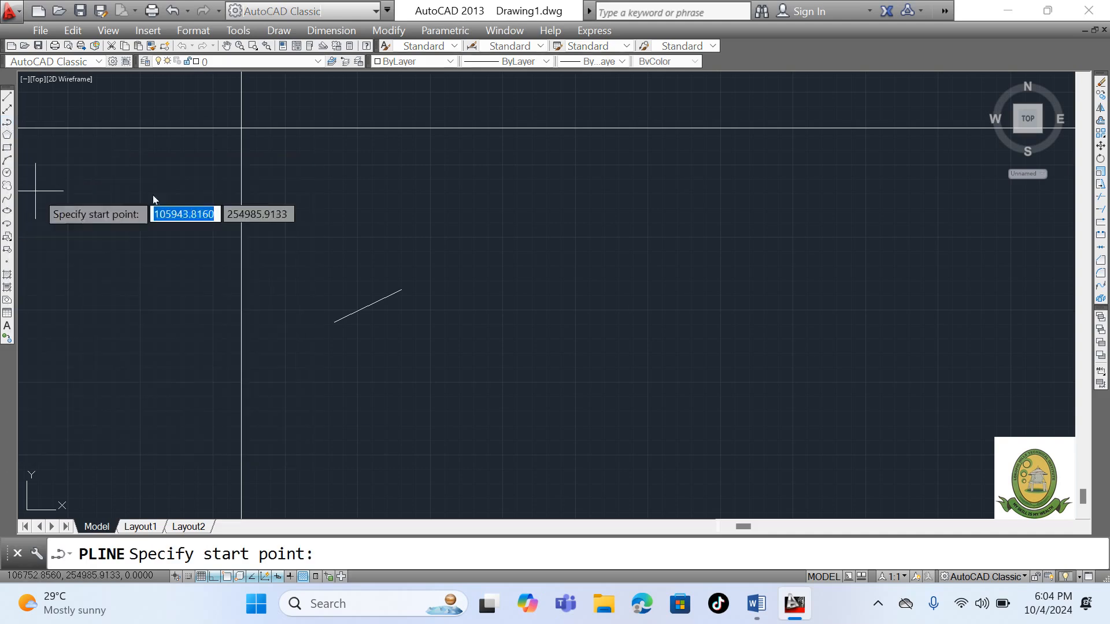
pyautogui.click(530, 353)
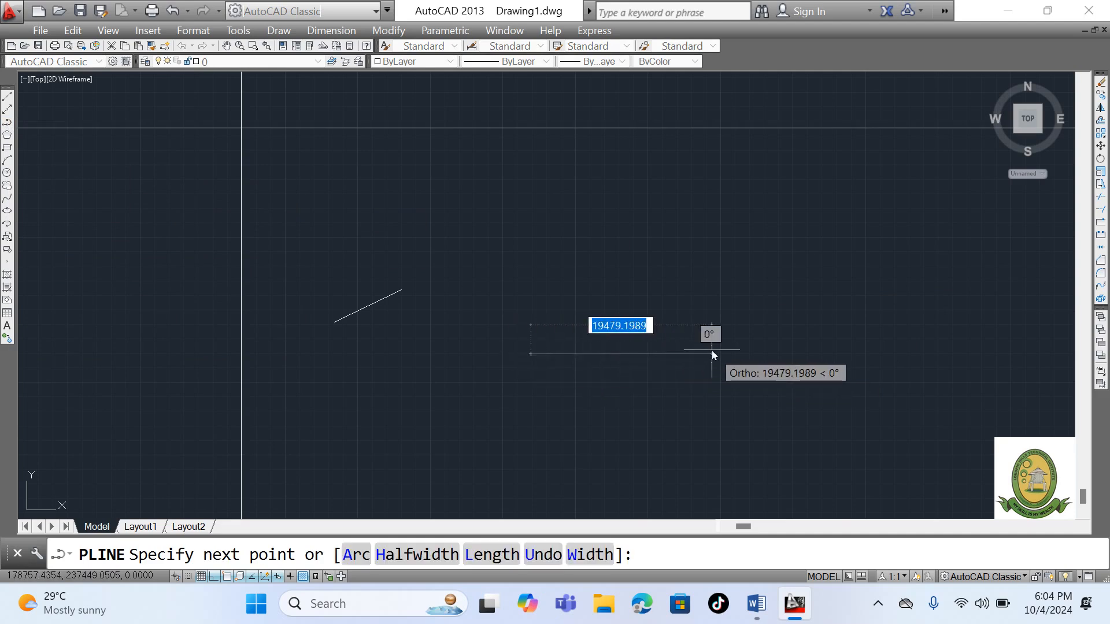
pyautogui.write('40')
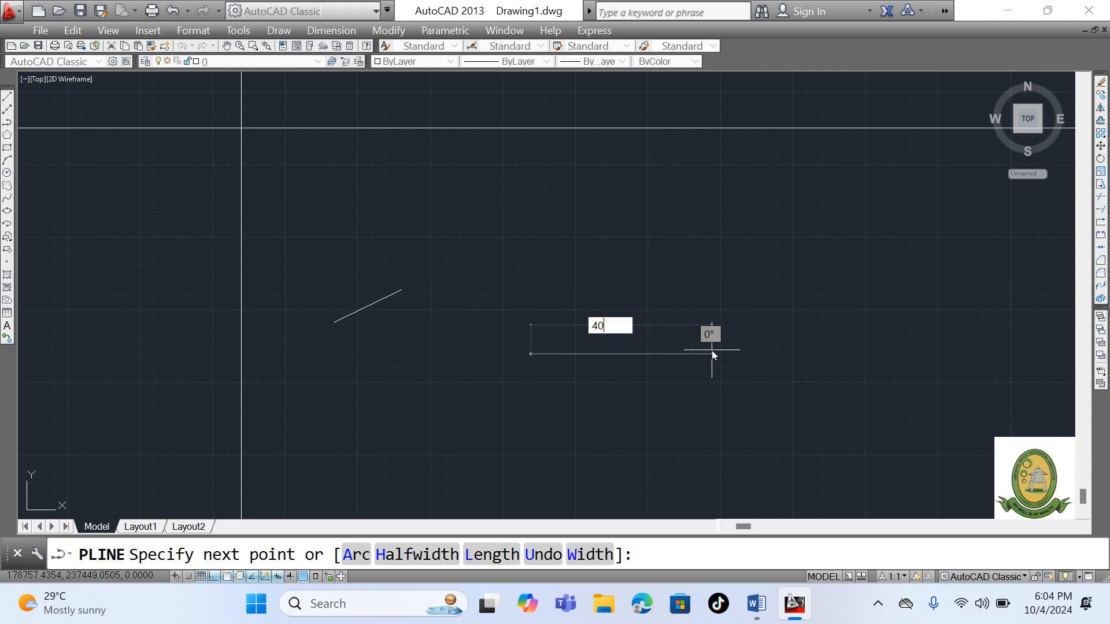
pyautogui.write('00')
pyautogui.press('Return')
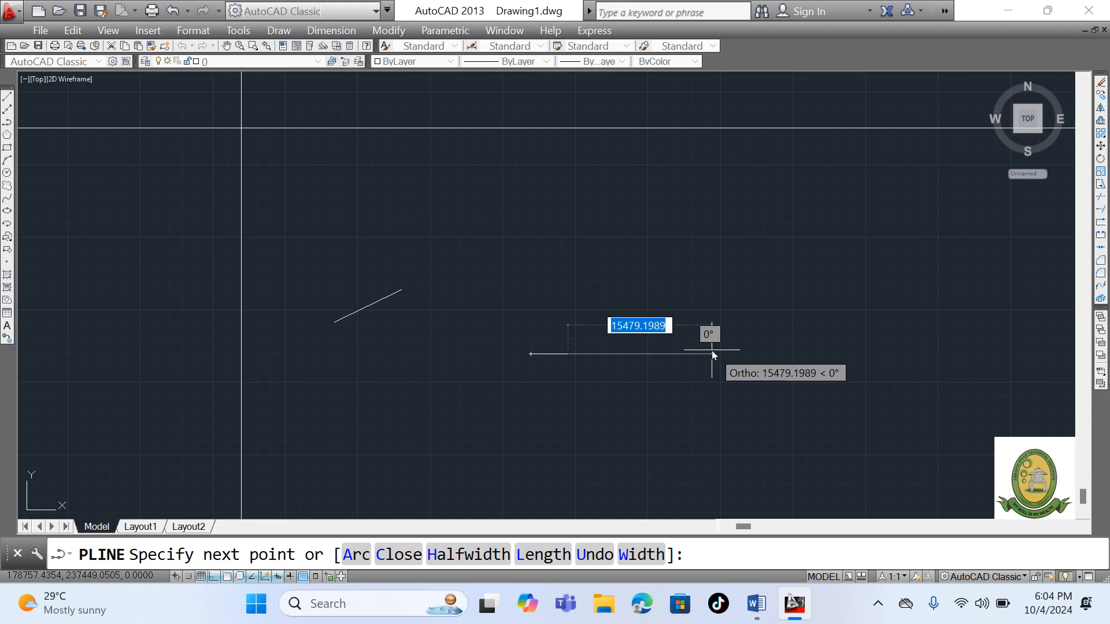
pyautogui.write('A')
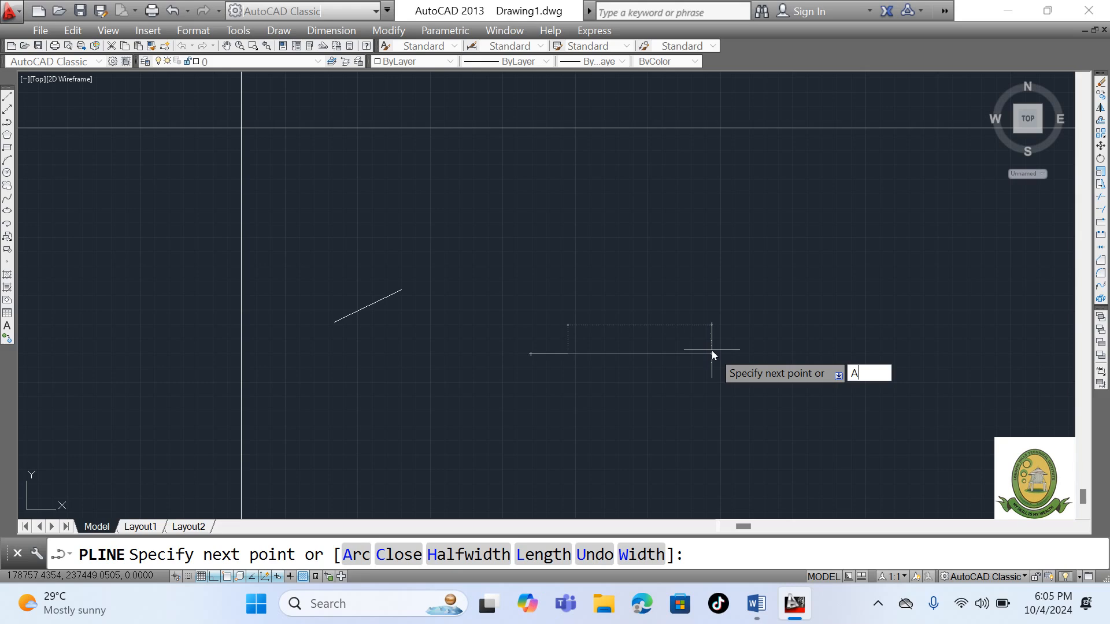
pyautogui.press('Return')
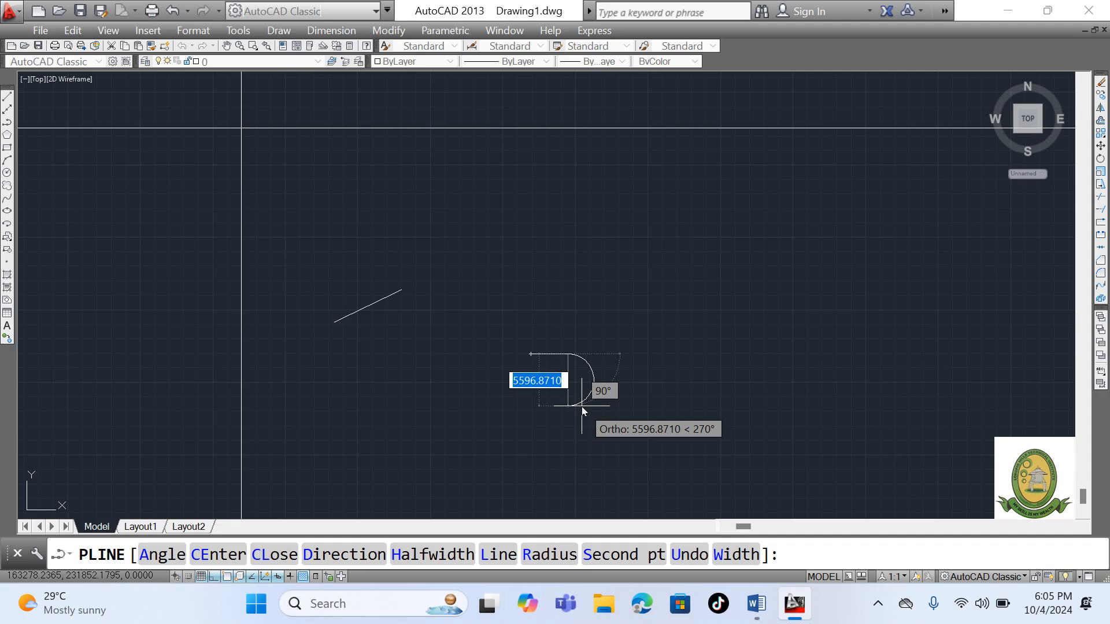
pyautogui.write('5000')
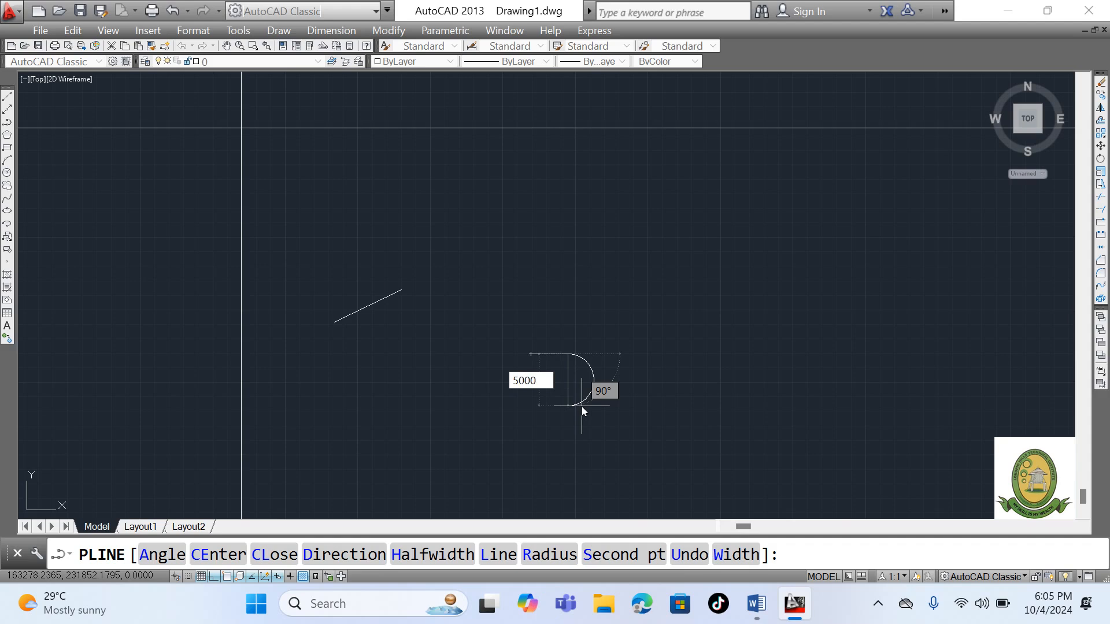
pyautogui.press('Return')
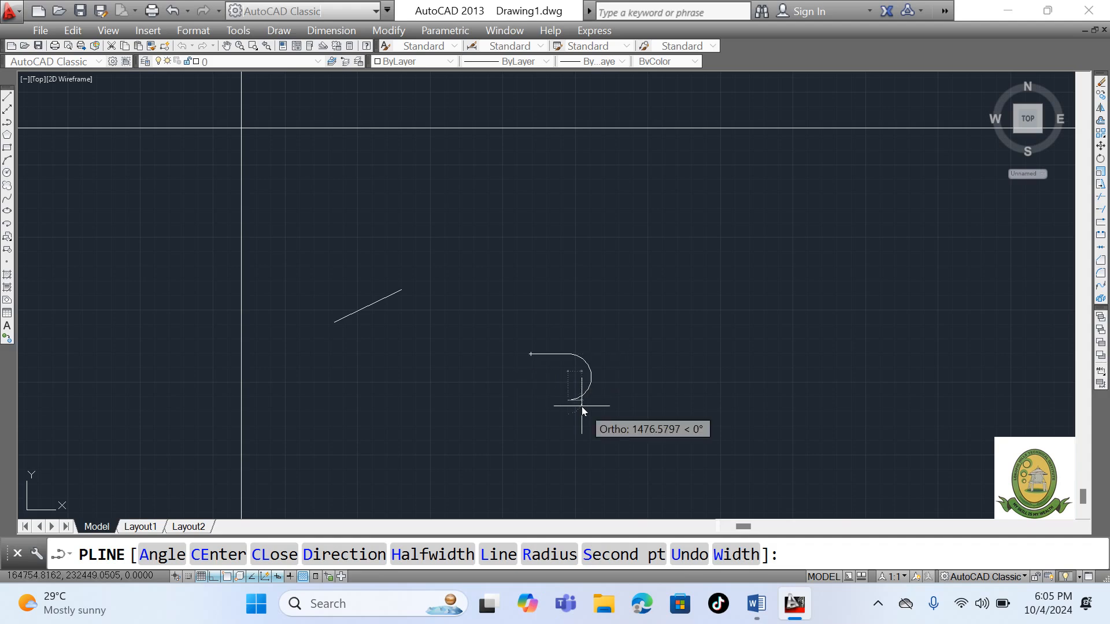
# Switch the polyline back to straight segments, add a 4000 segment leftward, and join it to the start point to finish the D shape.
pyautogui.write('L')
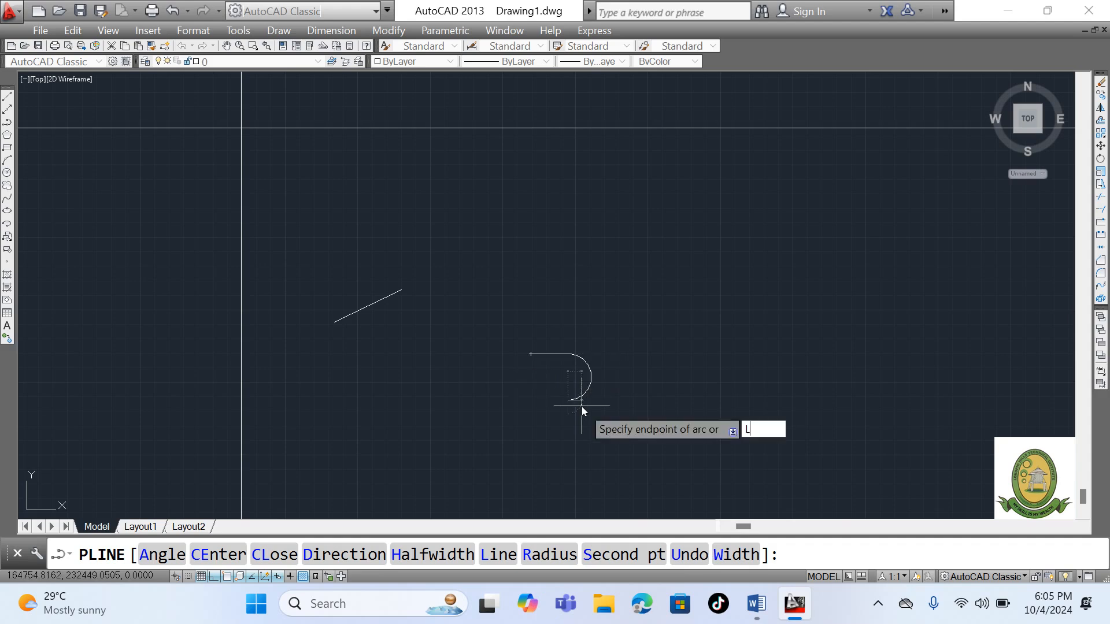
pyautogui.press('Return')
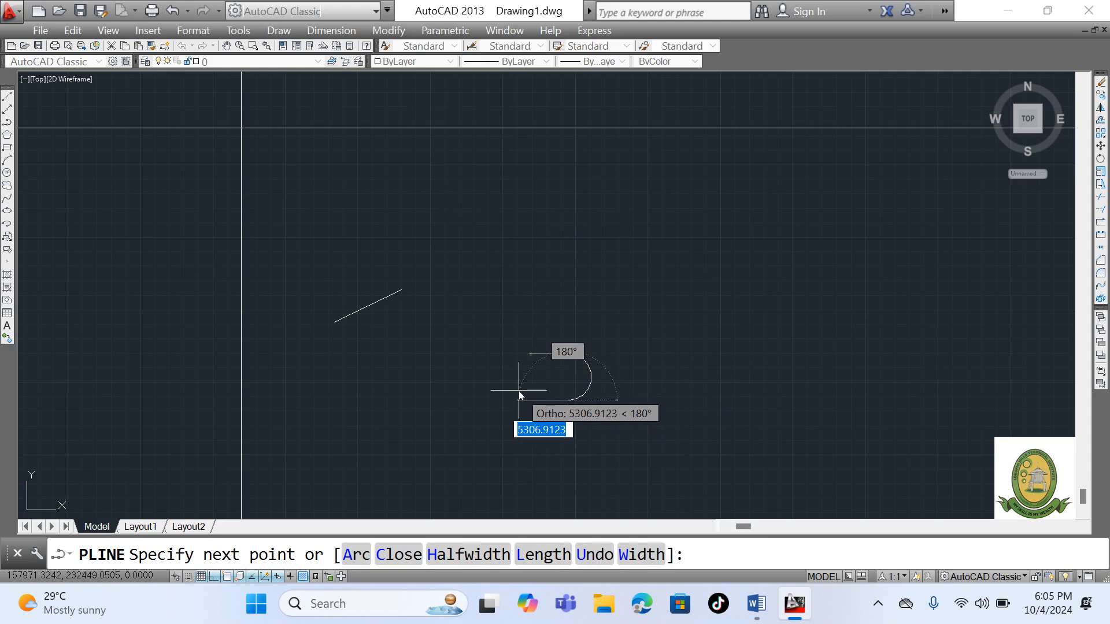
pyautogui.write('4000')
pyautogui.press('Return')
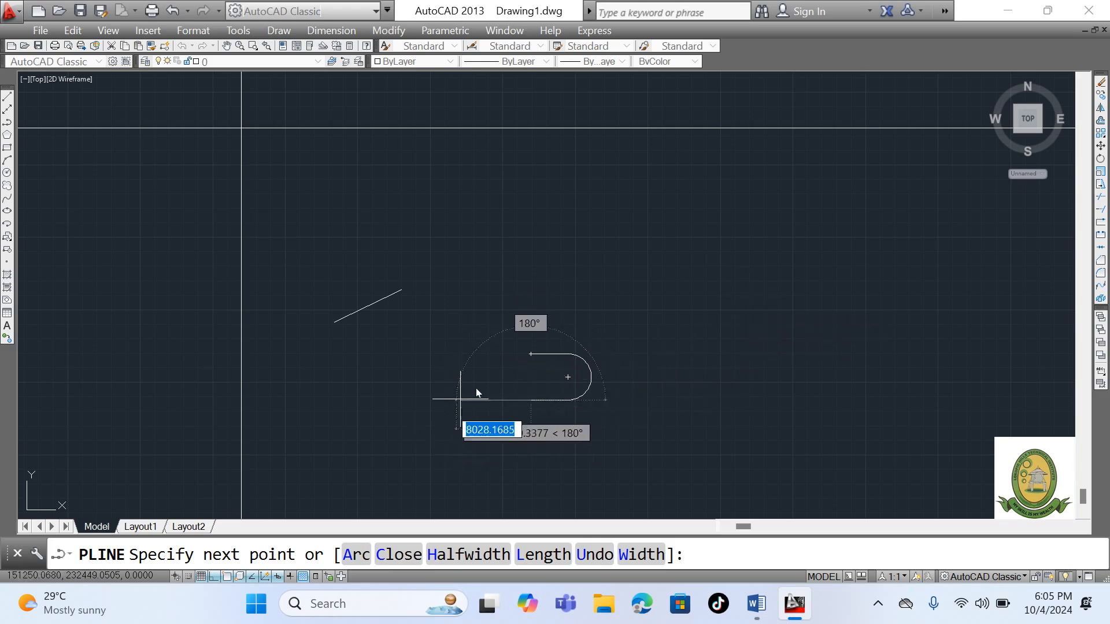
pyautogui.click(532, 356)
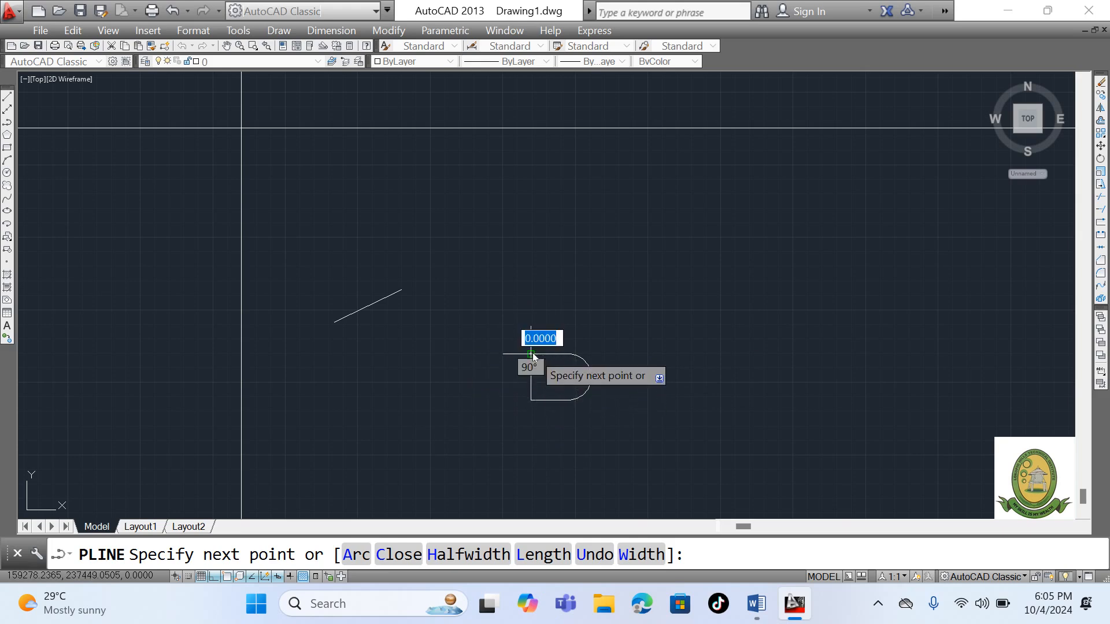
pyautogui.press('Return')
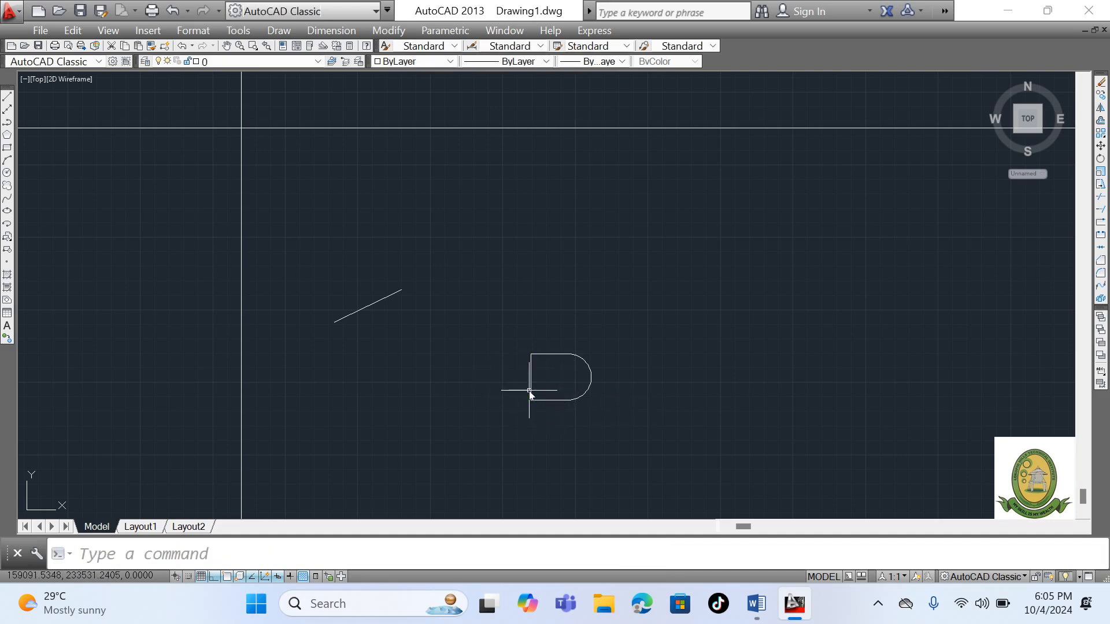
# Draw an eight-sided polygon inscribed in a circle of radius 300, to the right of the D-shaped polyline.
pyautogui.click(8, 136)
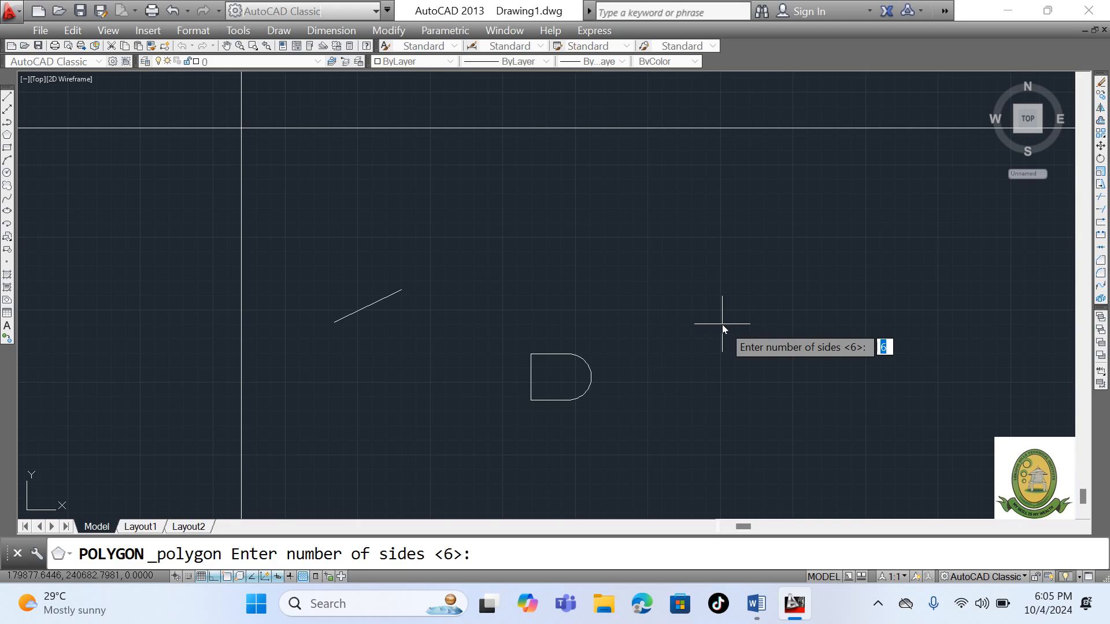
pyautogui.write('8')
pyautogui.press('Return')
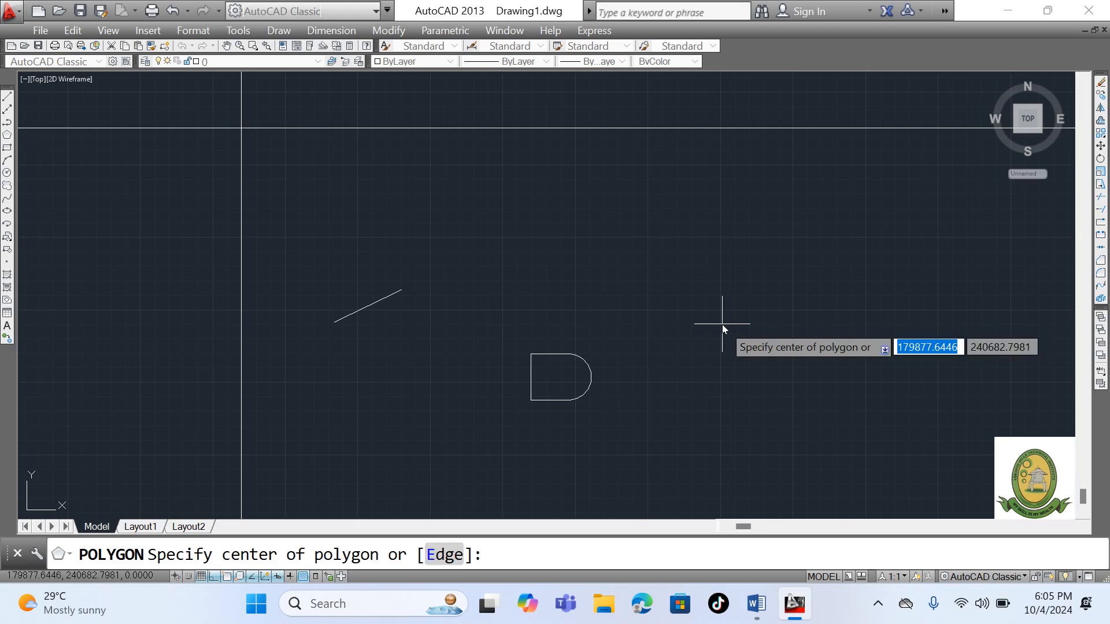
pyautogui.scroll(-3, 540, 373)
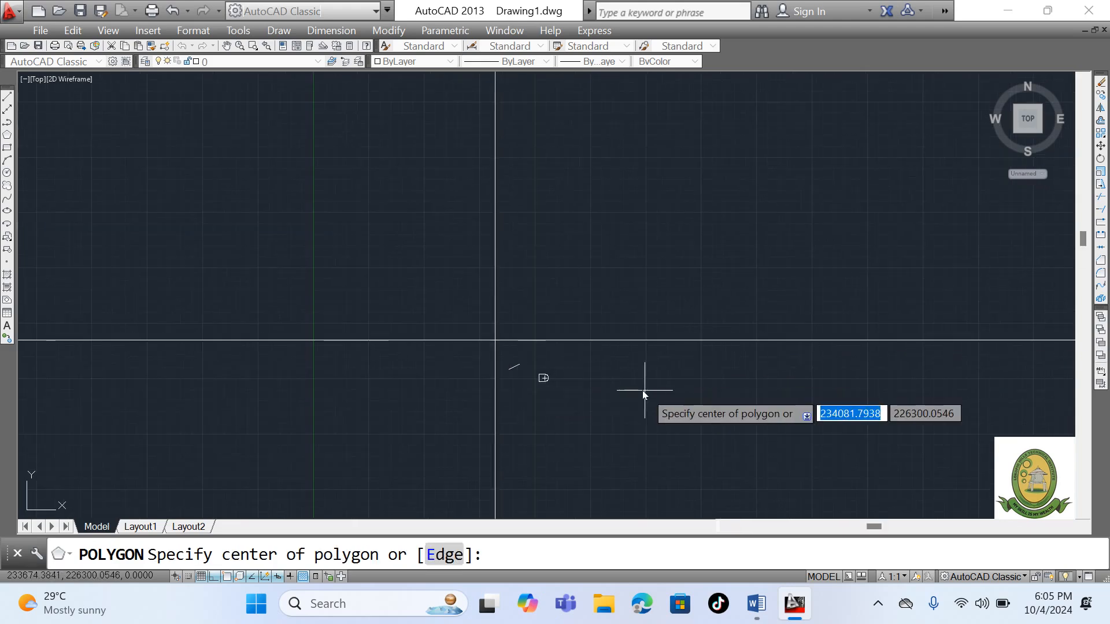
pyautogui.click(570, 359)
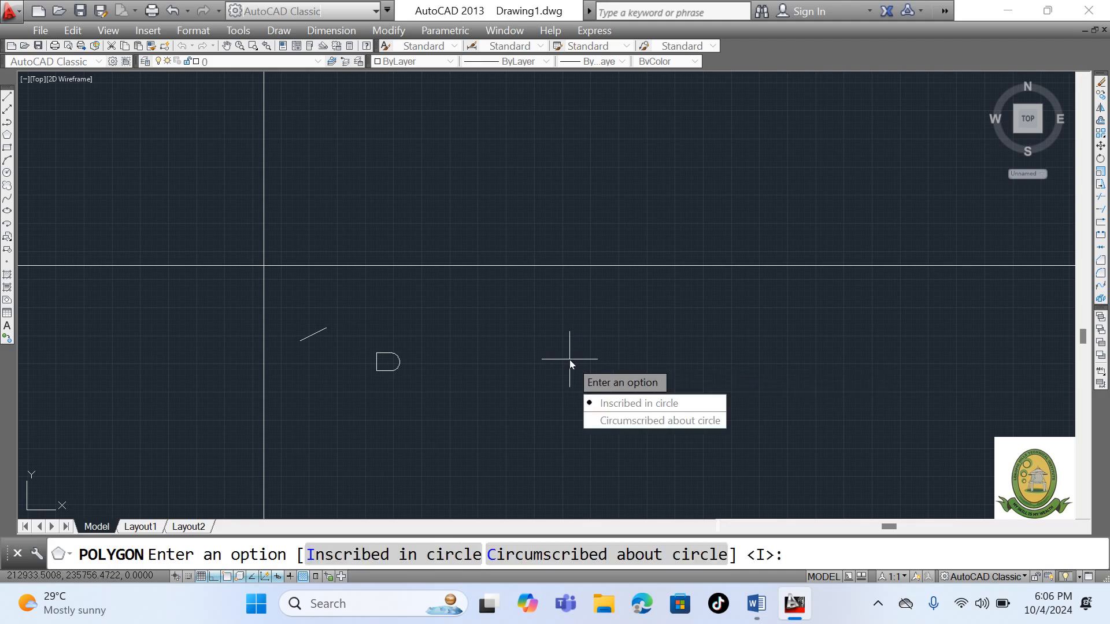
pyautogui.click(627, 405)
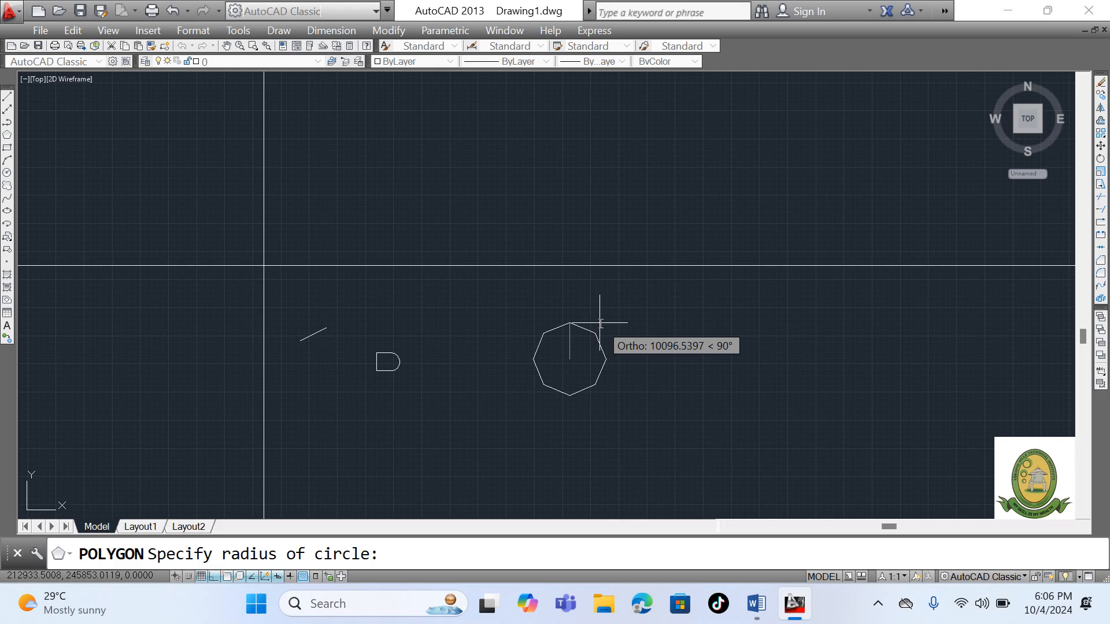
pyautogui.write('3')
pyautogui.write('00')
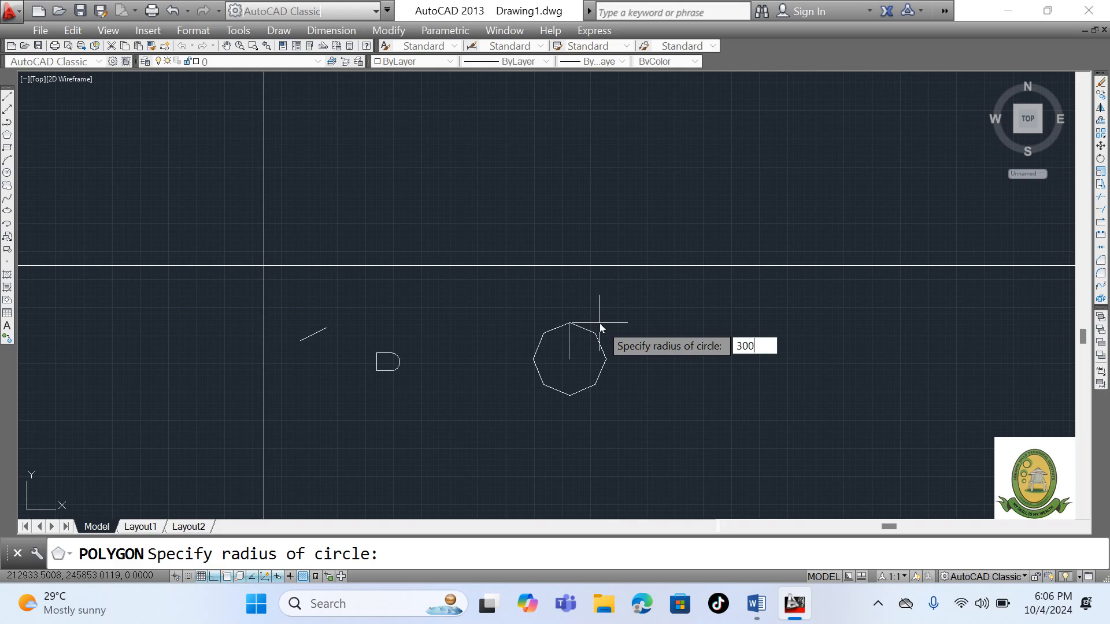
pyautogui.press('Return')
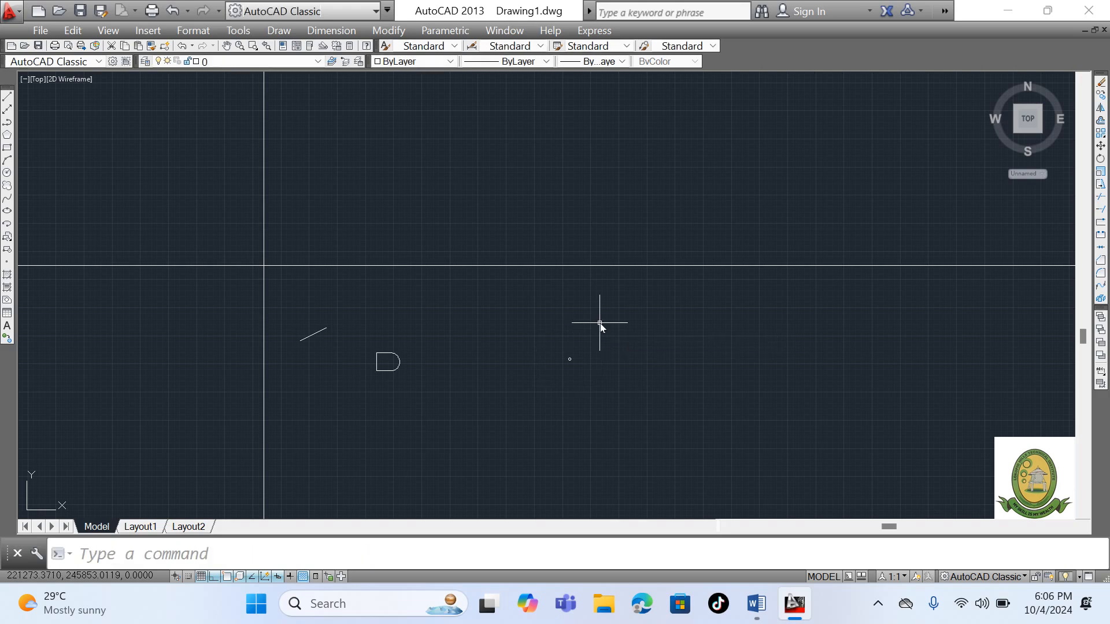
pyautogui.scroll(10, 572, 364)
pyautogui.scroll(-10, 585, 329)
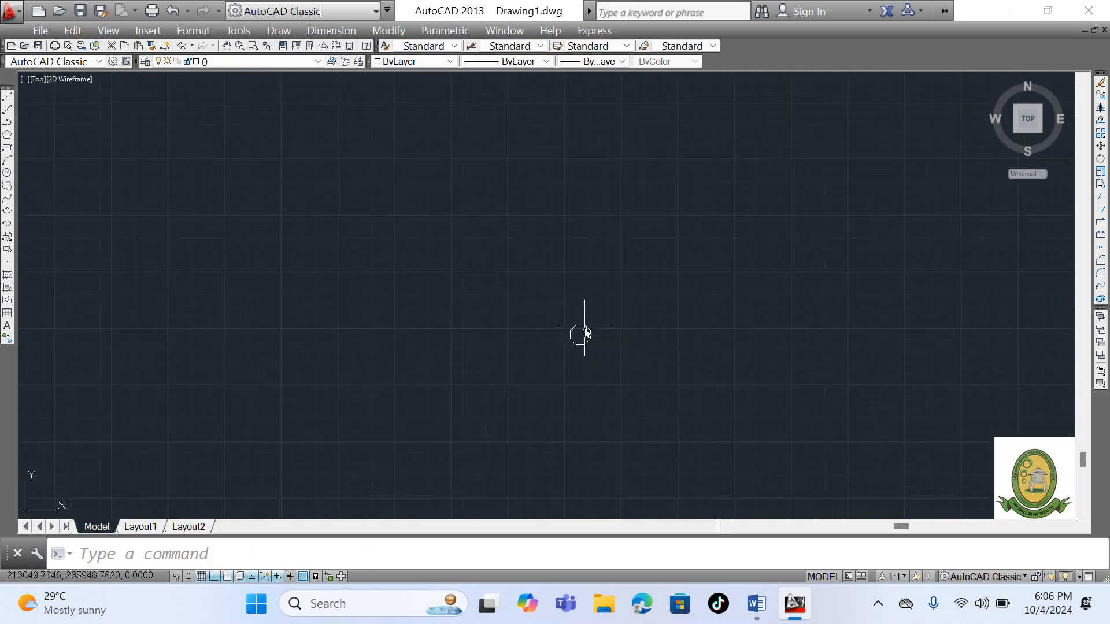
# Draw a six-sided polygon inscribed in a circle of radius 5000, between the D-shaped polyline and the octagon.
pyautogui.click(8, 135)
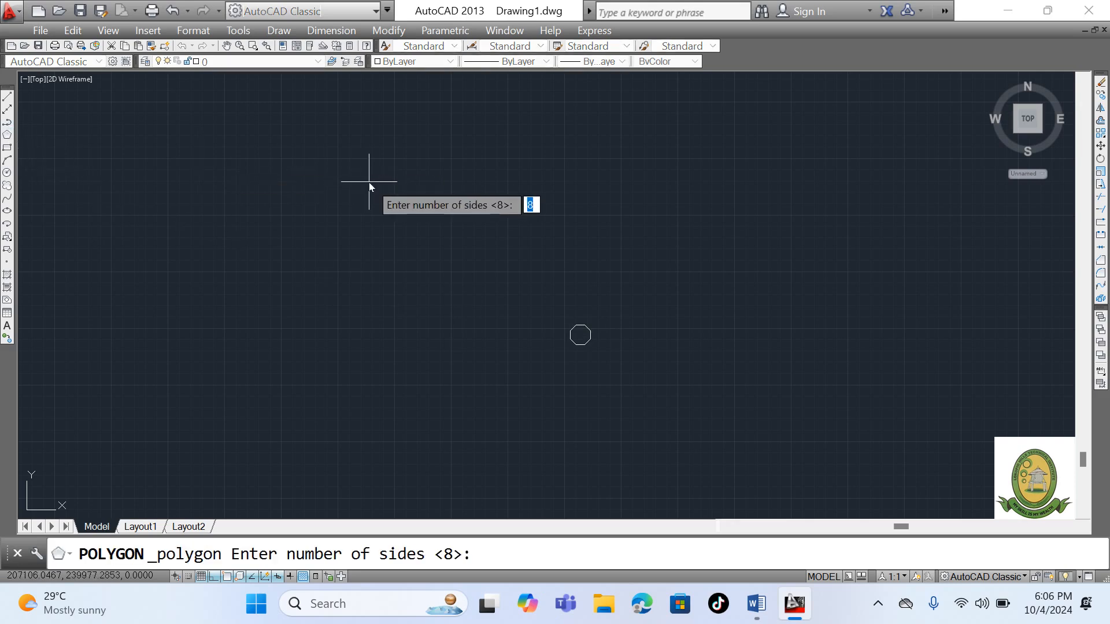
pyautogui.write('6')
pyautogui.press('Return')
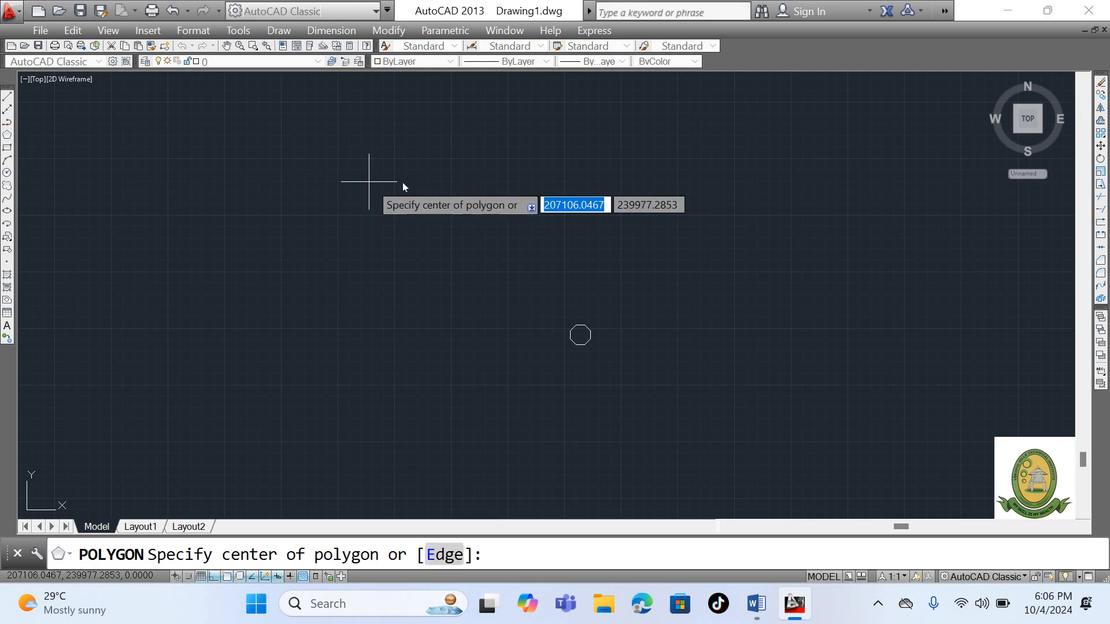
pyautogui.scroll(-8, 431, 303)
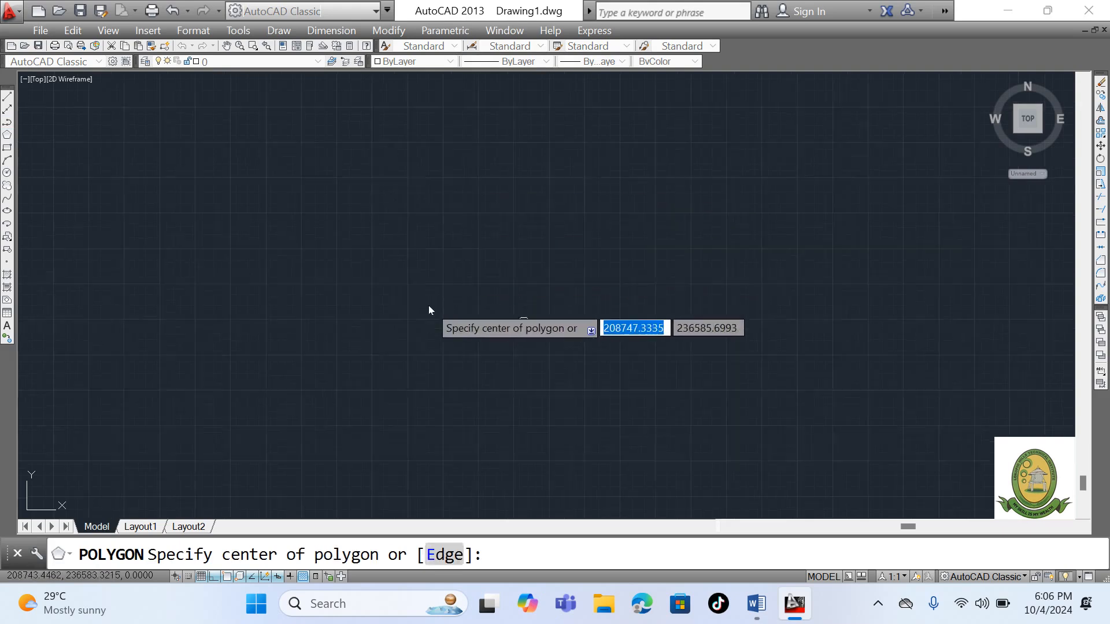
pyautogui.click(308, 310)
pyautogui.click(353, 353)
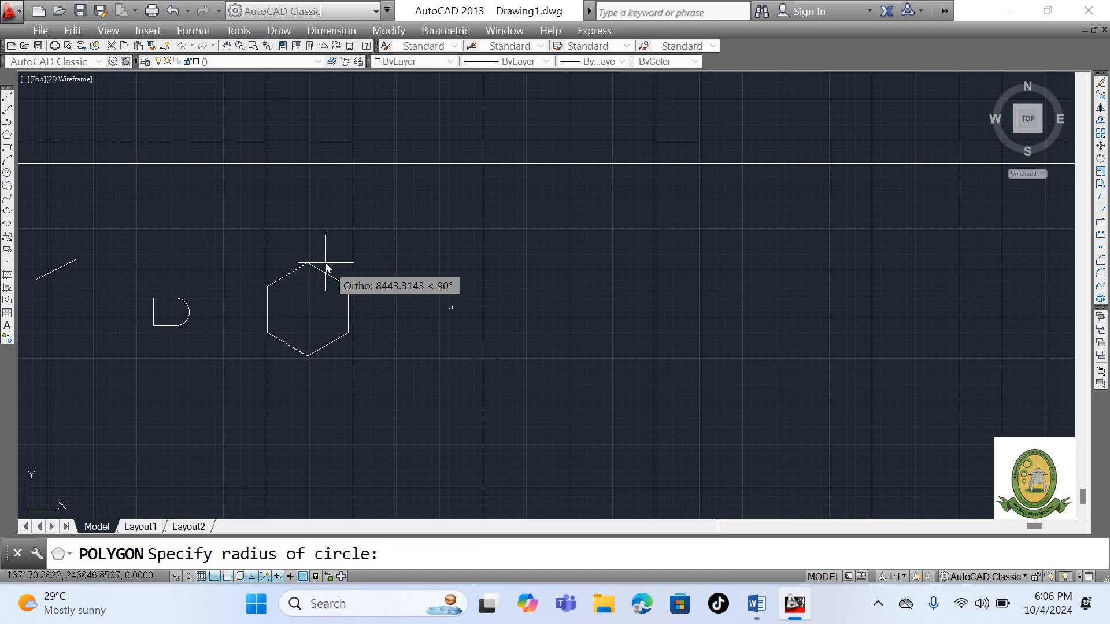
pyautogui.write('5000')
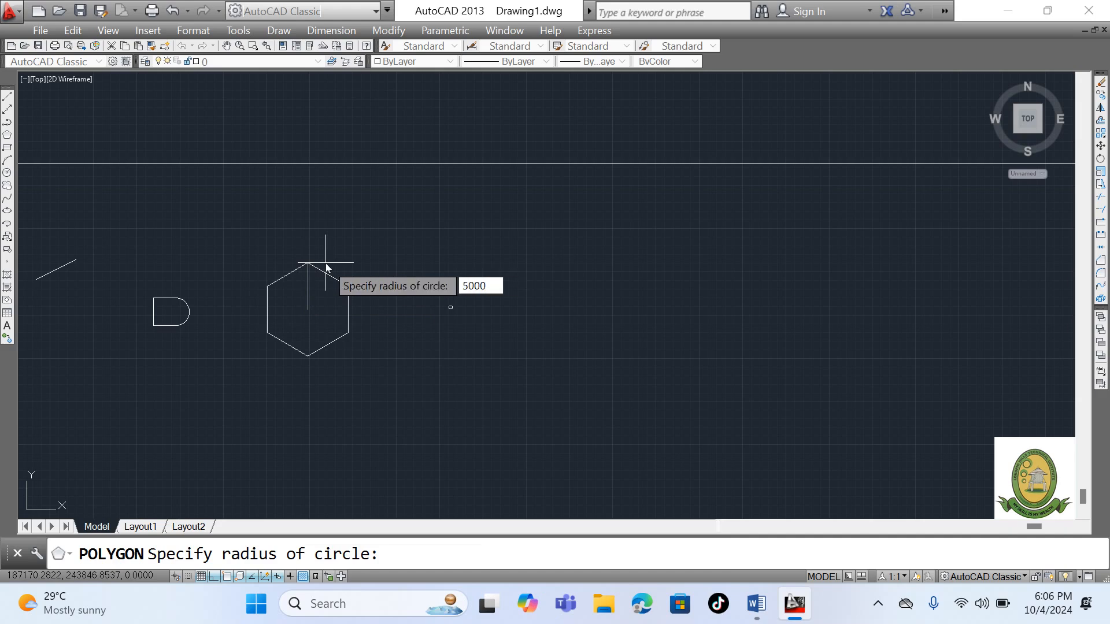
pyautogui.press('Return')
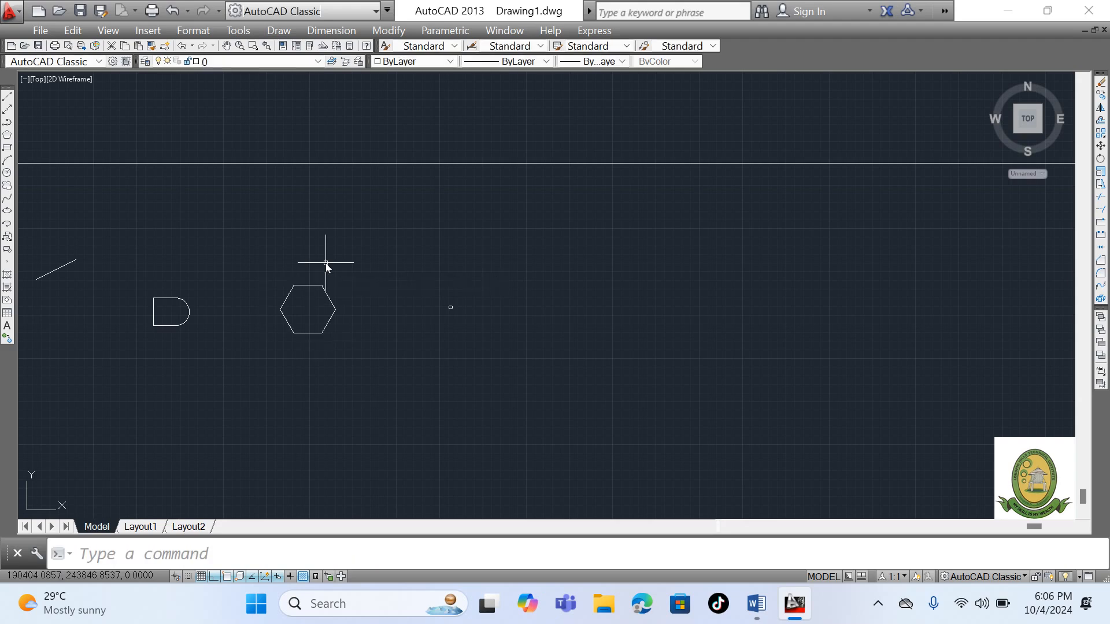
pyautogui.scroll(-4, 541, 260)
pyautogui.scroll(6, 449, 283)
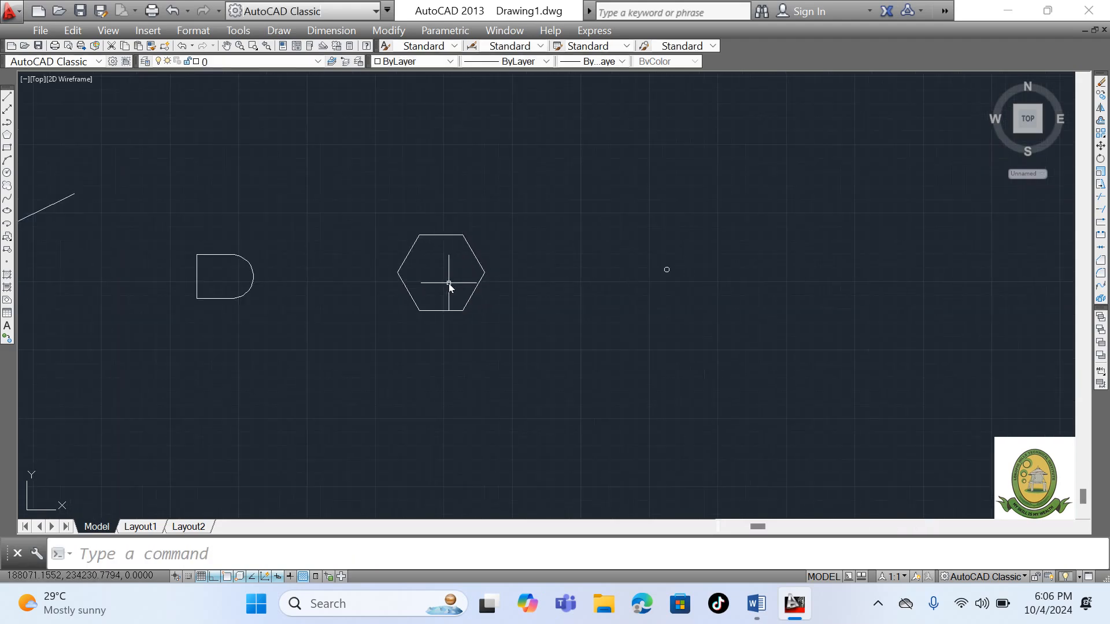
pyautogui.scroll(4, 442, 309)
pyautogui.scroll(-2, 480, 314)
pyautogui.scroll(-3, 491, 312)
pyautogui.scroll(7, 486, 266)
# Draw a rectangle 1000 wide and 550 high below the D-shaped polyline.
pyautogui.scroll(-8, 511, 230)
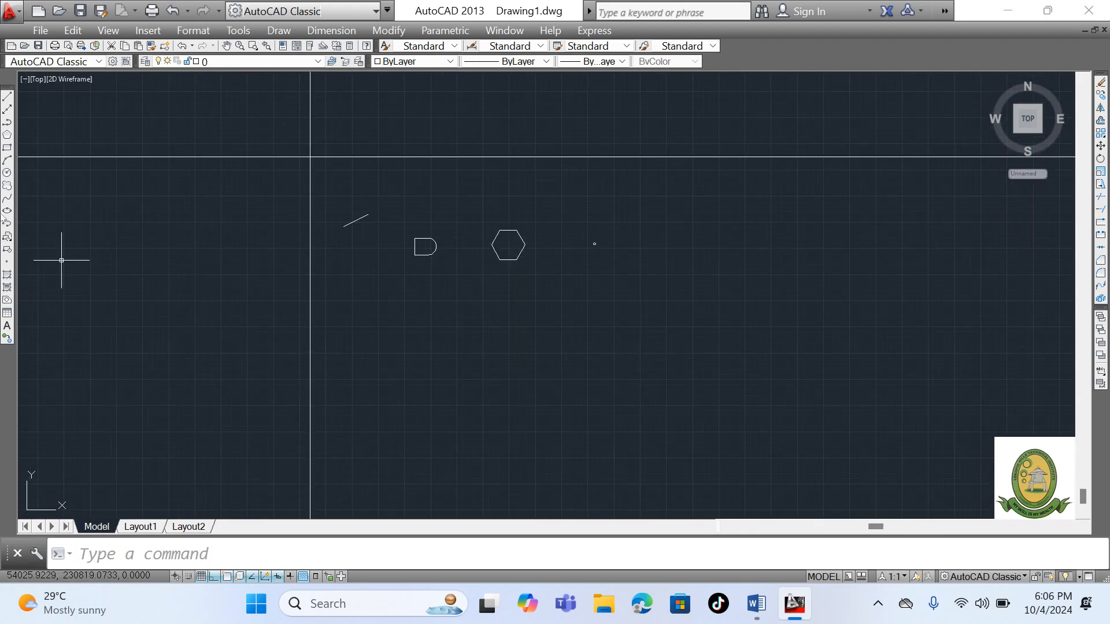
pyautogui.click(7, 149)
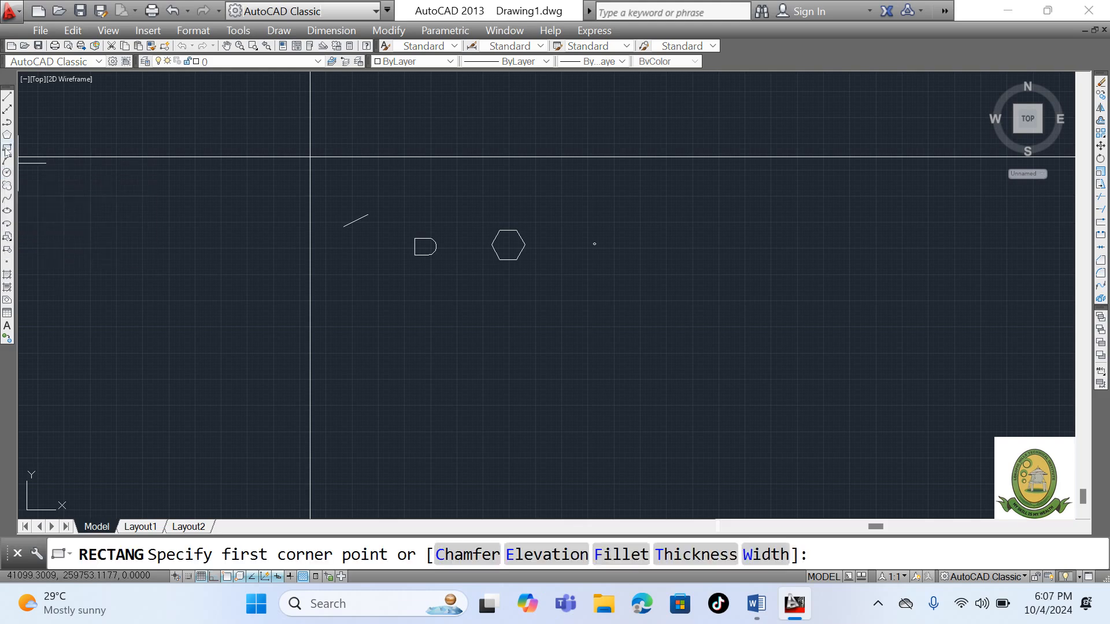
pyautogui.click(434, 317)
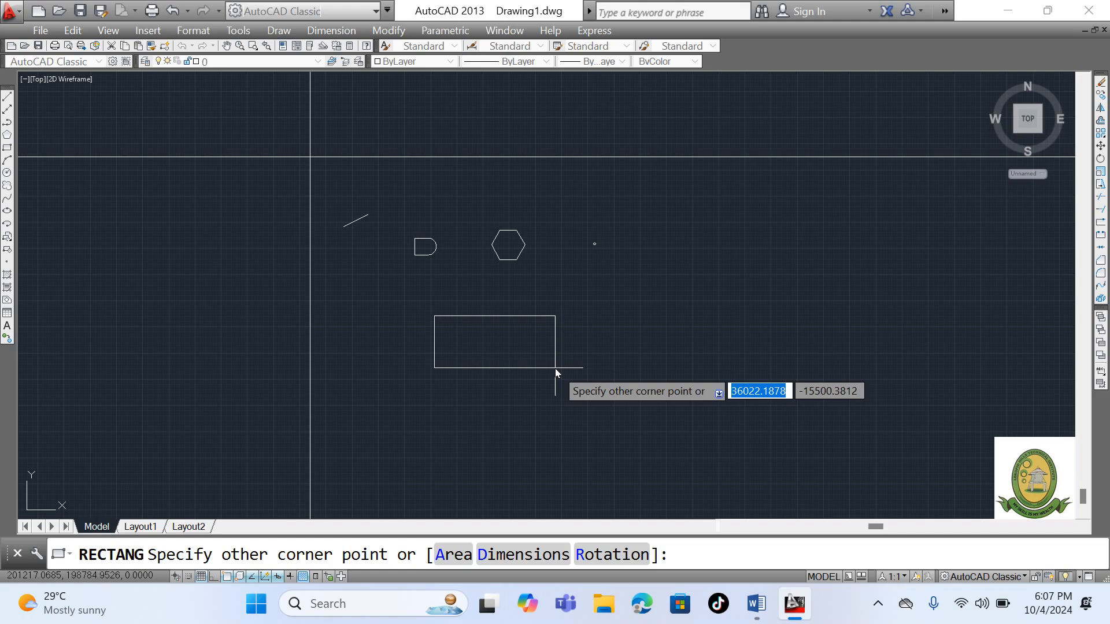
pyautogui.write('1')
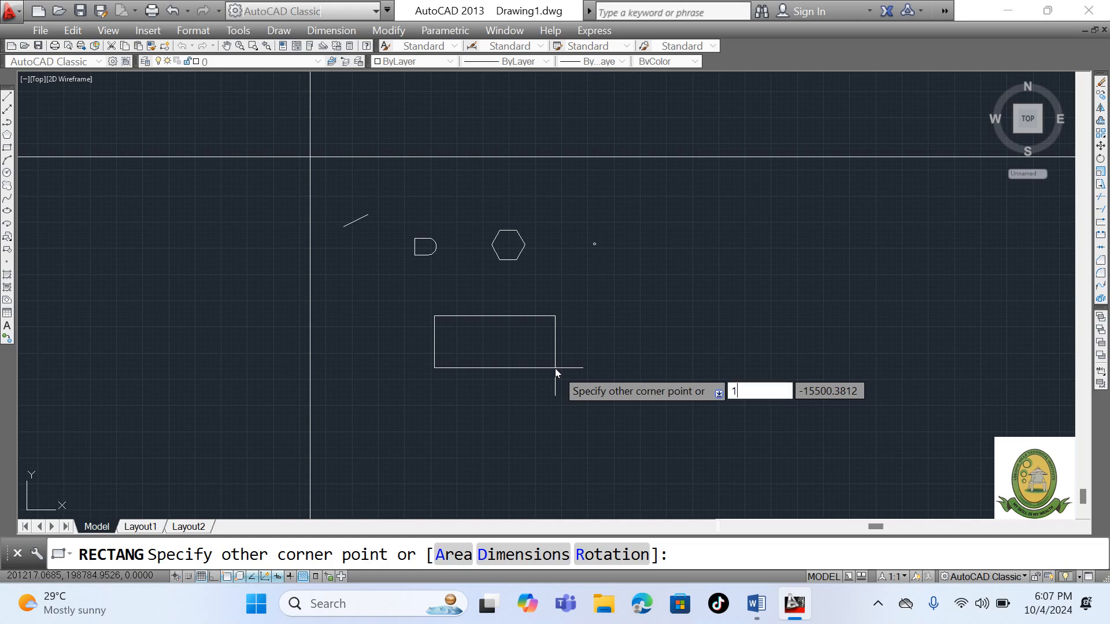
pyautogui.write('000')
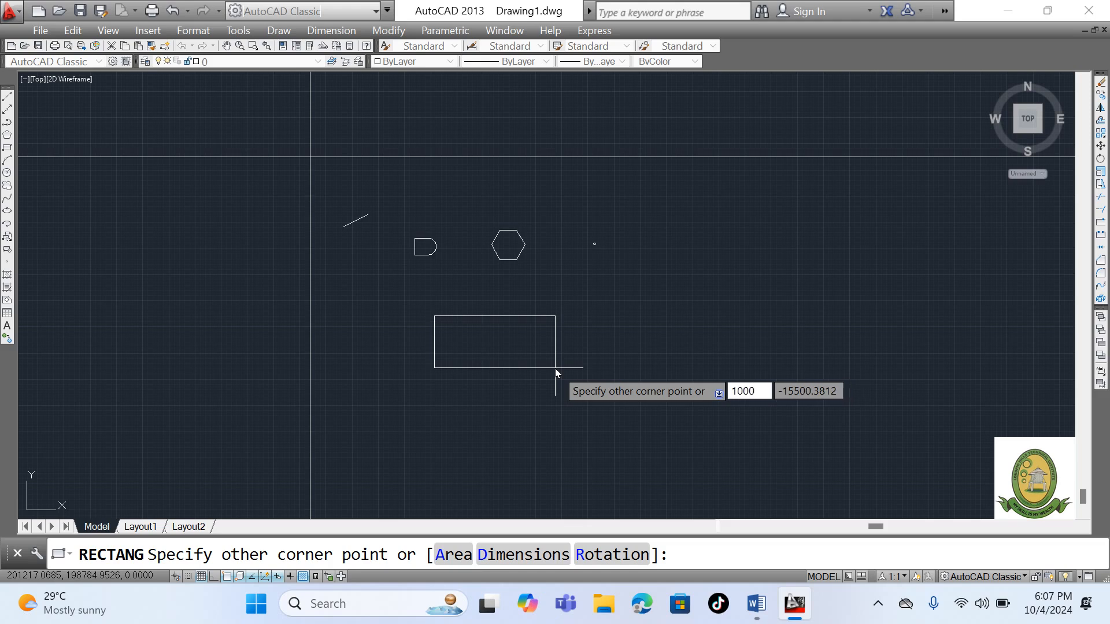
pyautogui.press('Tab')
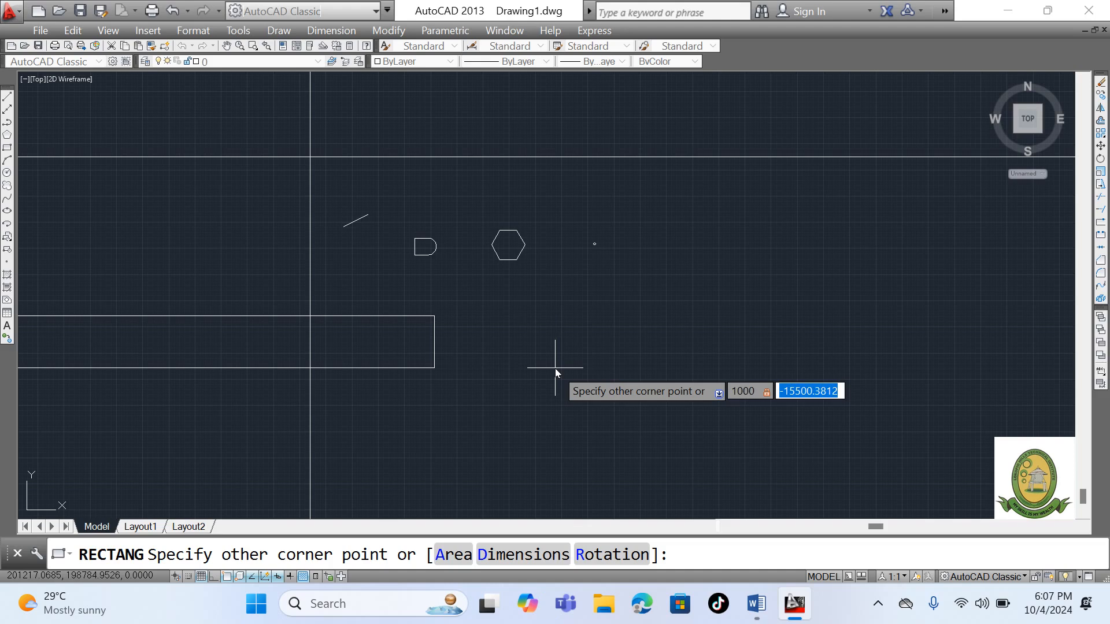
pyautogui.write('550')
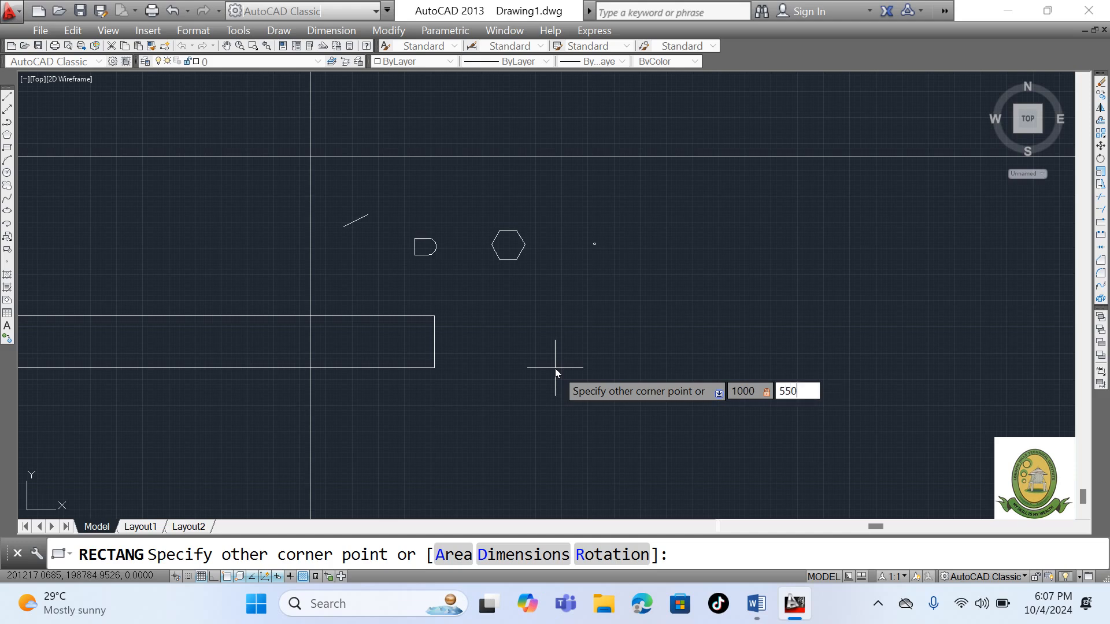
pyautogui.press('Return')
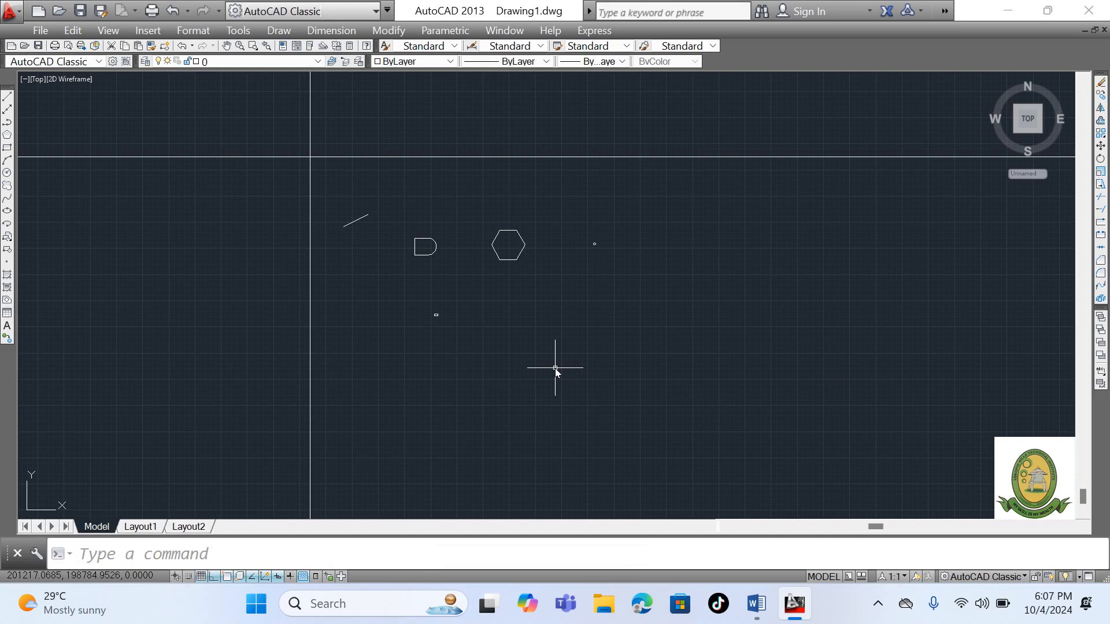
pyautogui.scroll(8, 389, 307)
pyautogui.scroll(4, 546, 356)
pyautogui.scroll(-8, 624, 370)
pyautogui.scroll(-2, 573, 335)
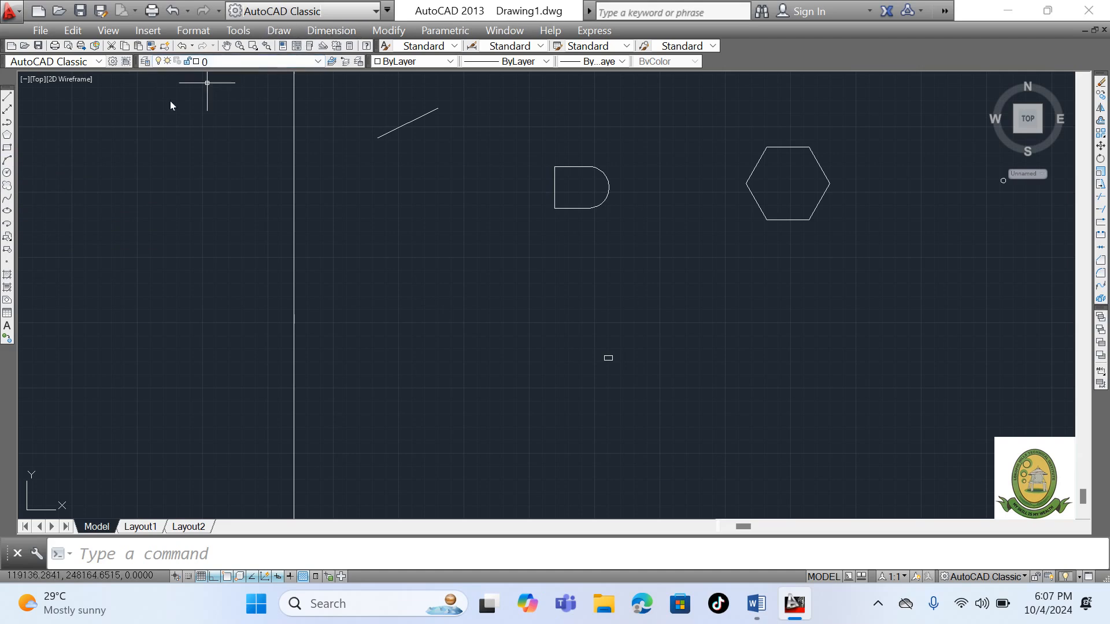
# Draw a Start, Center, End arc below the hexagon, with its center 1200 straight below the start point and a quarter-circle sweep ending leftward.
pyautogui.click(7, 160)
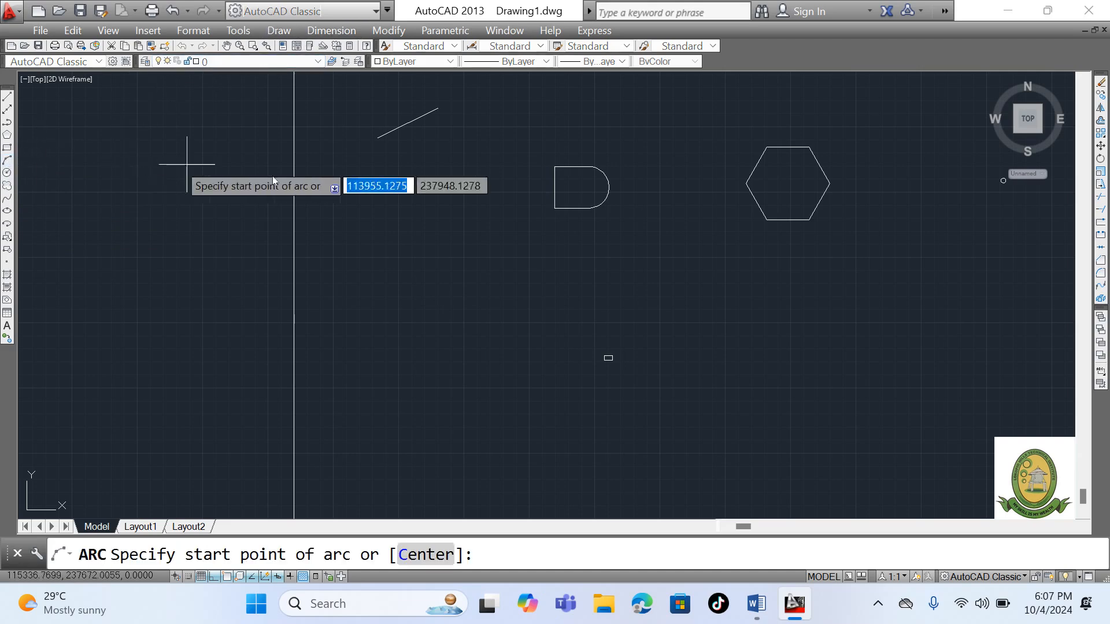
pyautogui.click(276, 32)
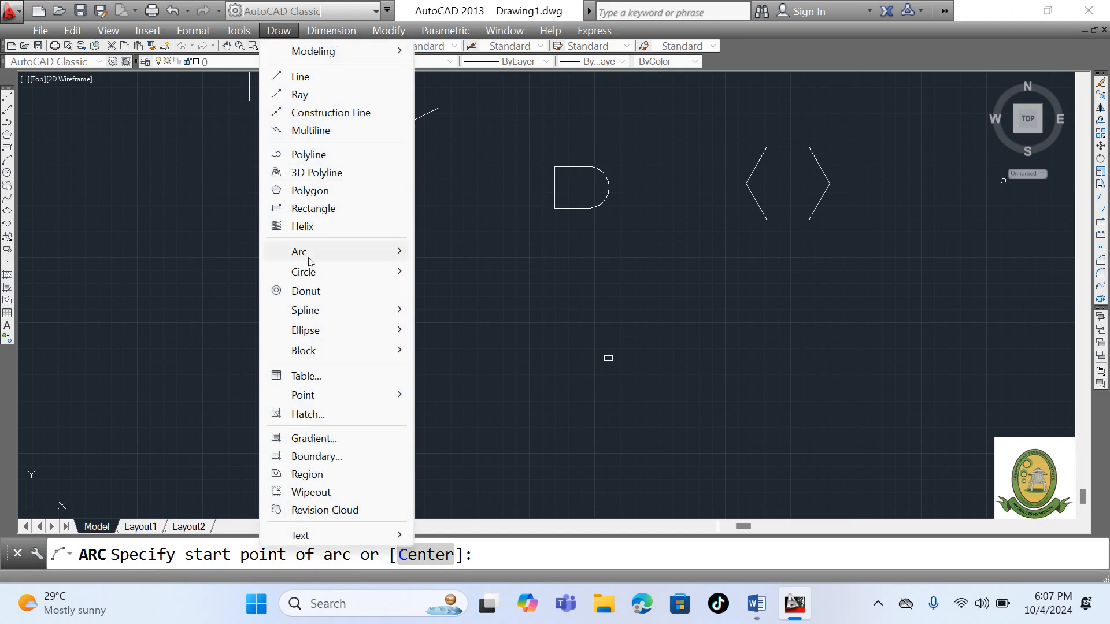
pyautogui.moveTo(297, 257)
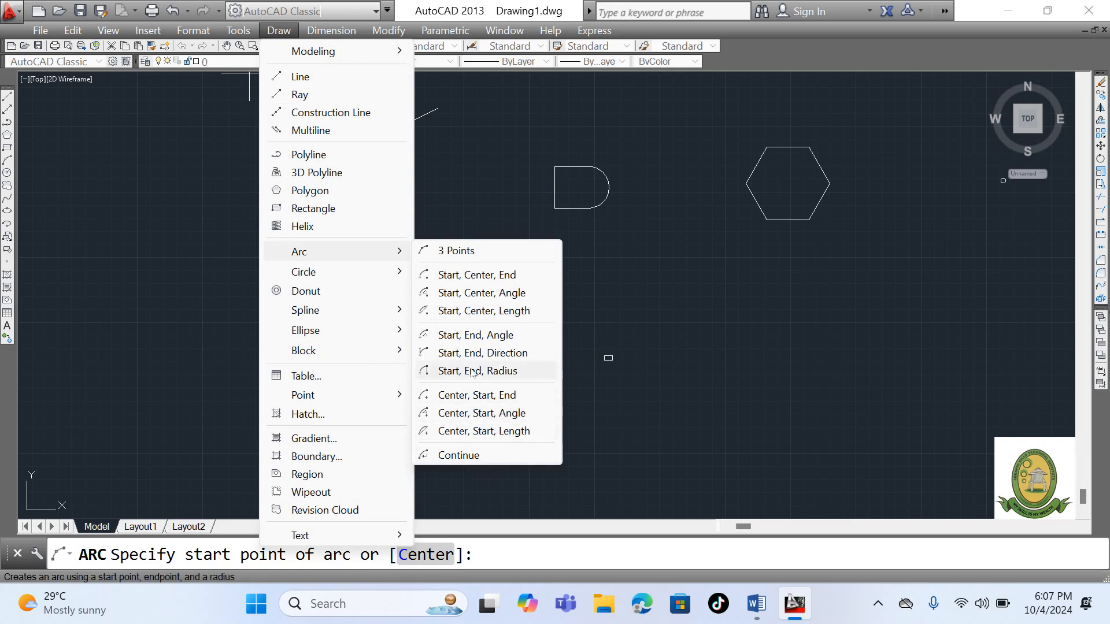
pyautogui.click(468, 278)
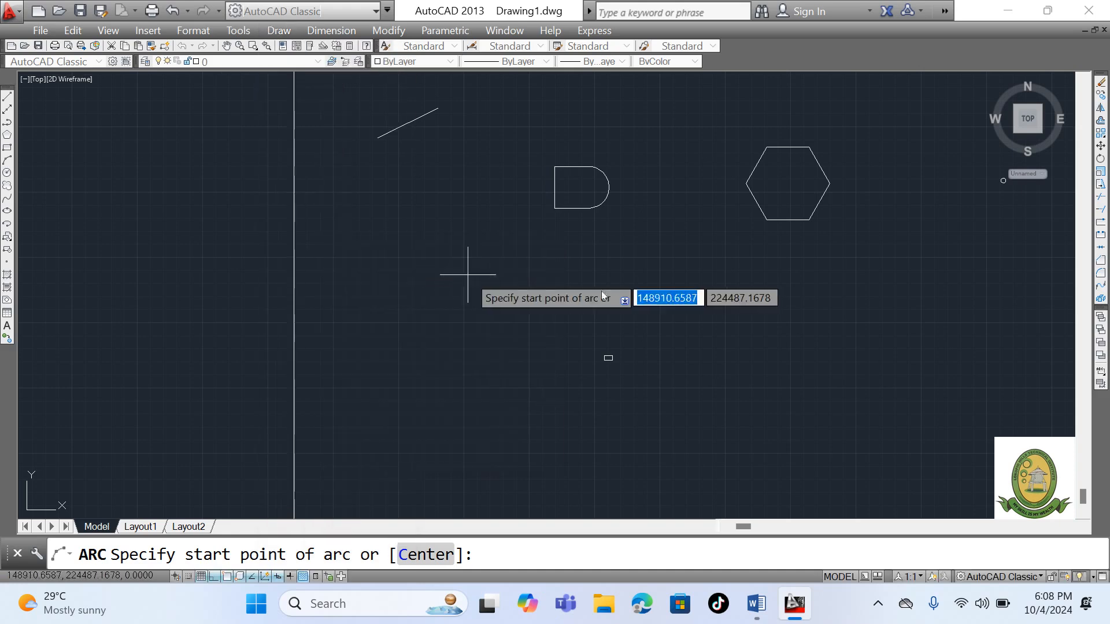
pyautogui.scroll(-2, 547, 275)
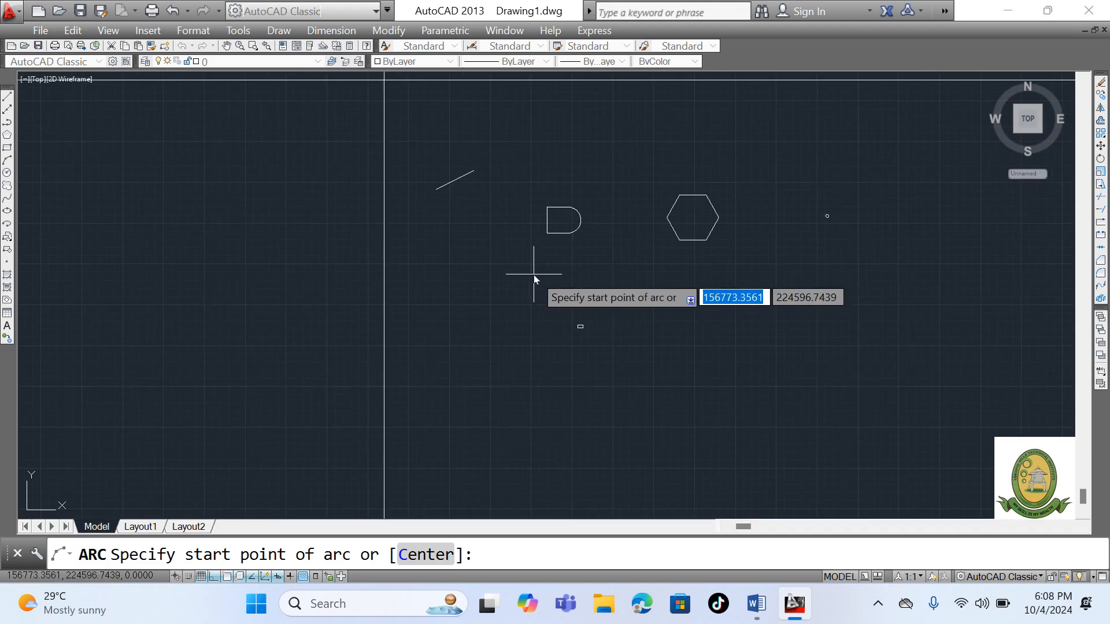
pyautogui.click(693, 270)
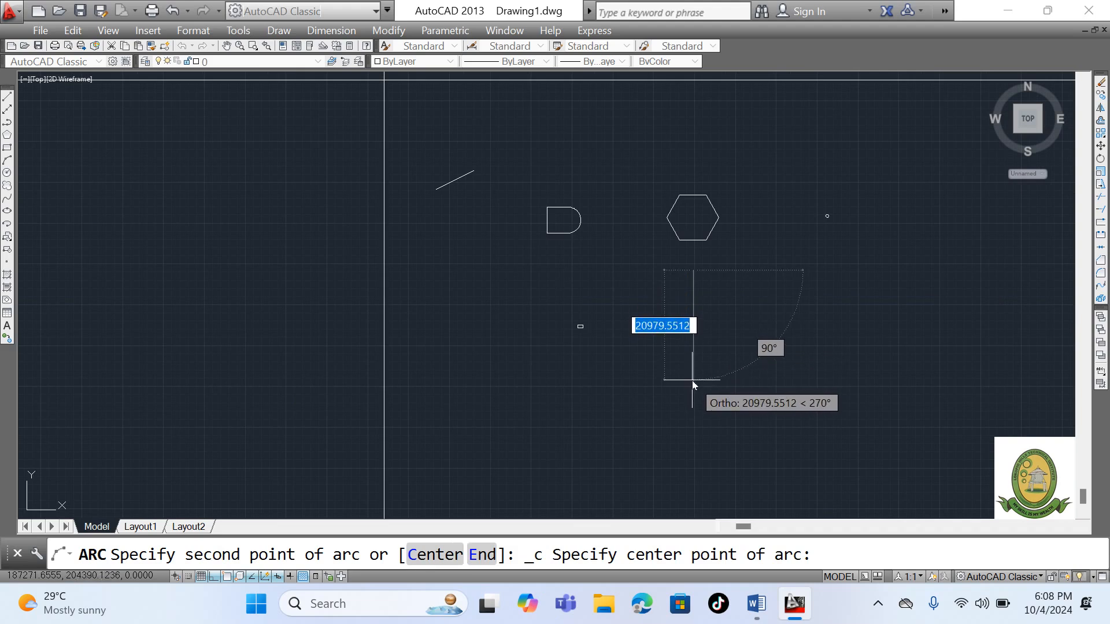
pyautogui.write('1200')
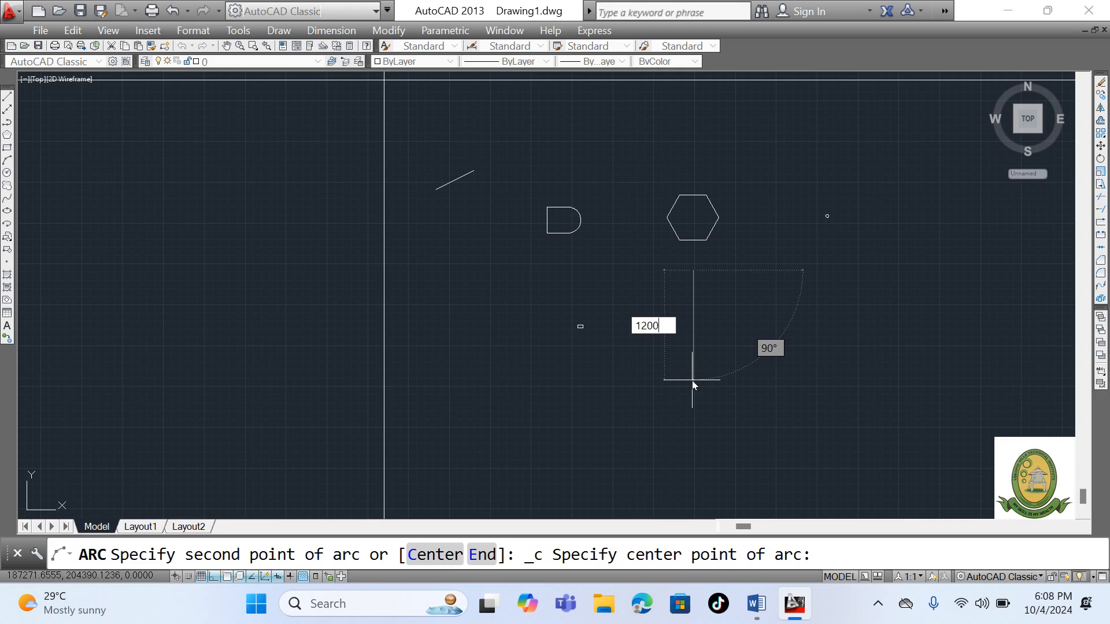
pyautogui.press('Return')
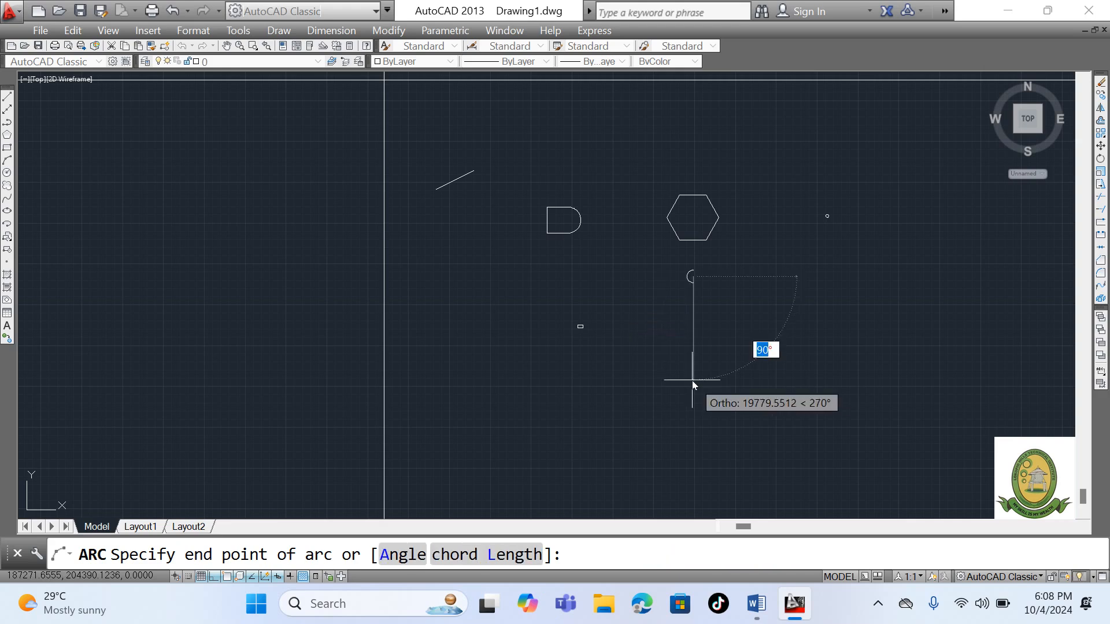
pyautogui.scroll(10, 705, 269)
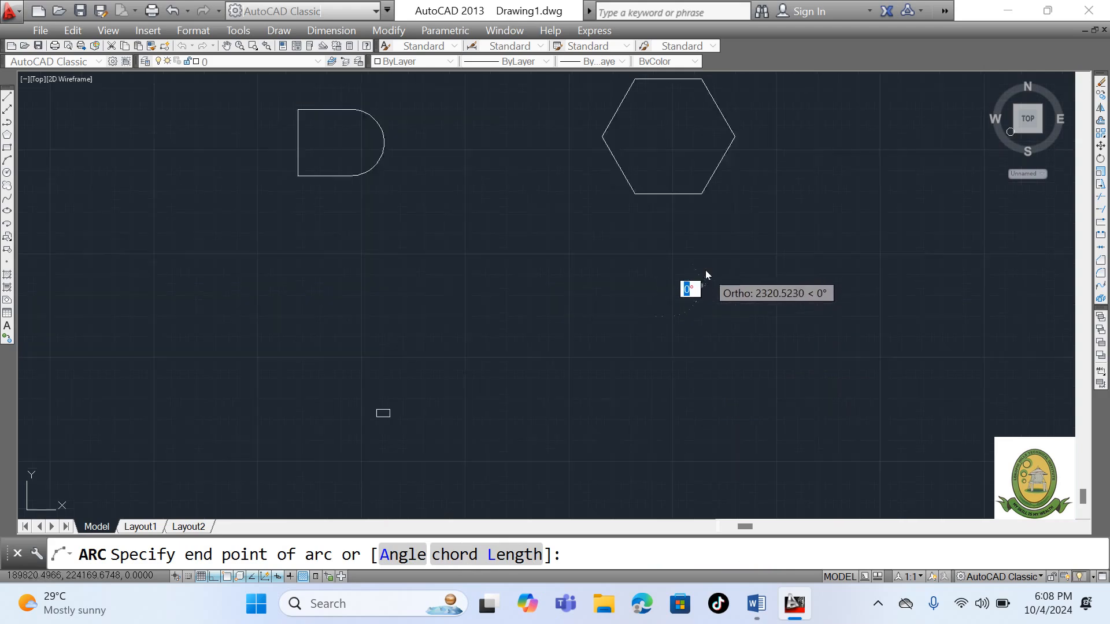
pyautogui.click(487, 333)
# Hatch the inside of the hexagon with the predefined HONEY pattern, letting the hatch scale be adjusted automatically.
pyautogui.scroll(-7, 650, 282)
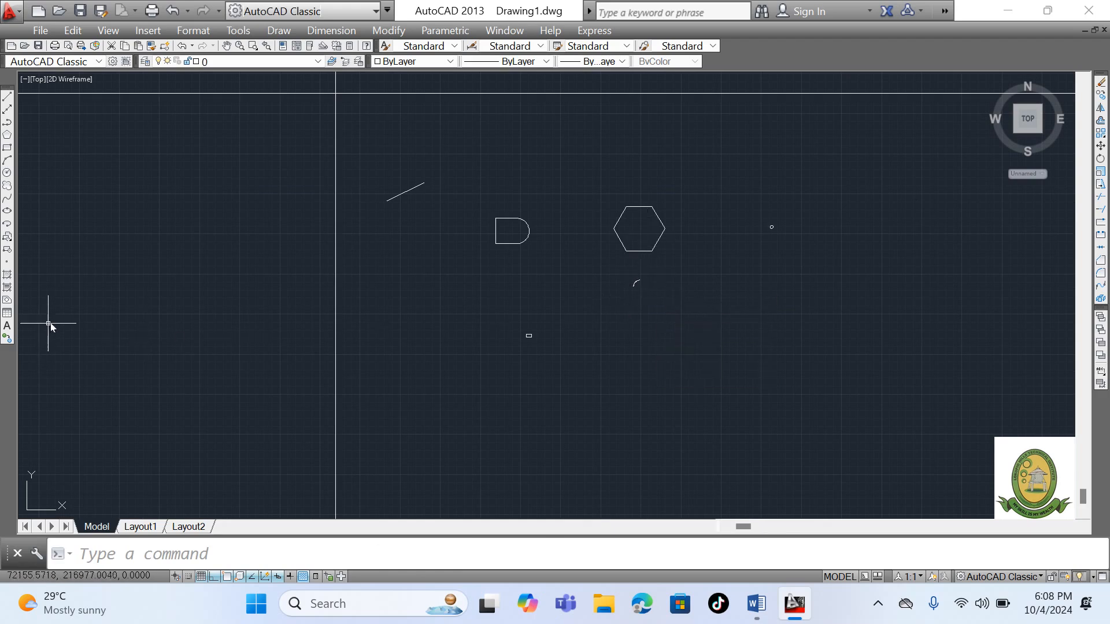
pyautogui.click(7, 276)
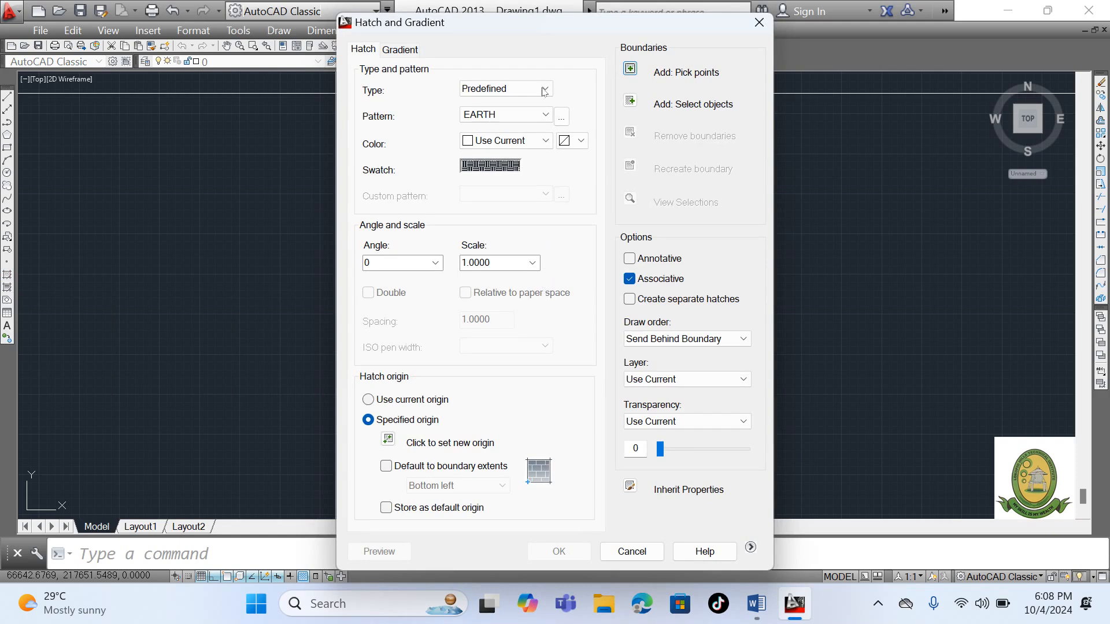
pyautogui.click(547, 115)
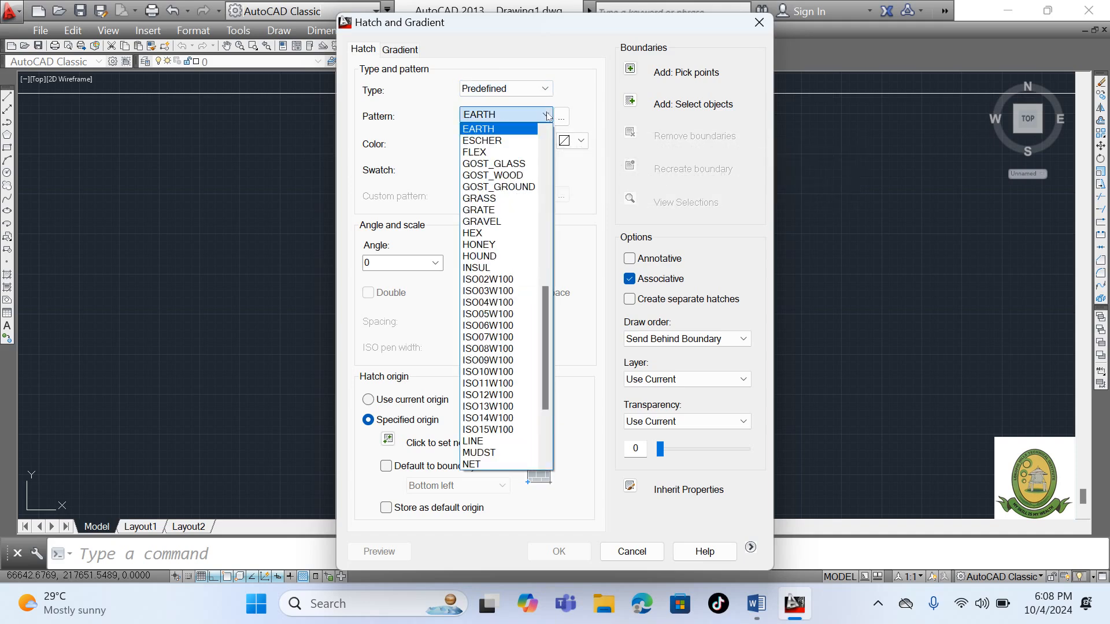
pyautogui.click(522, 245)
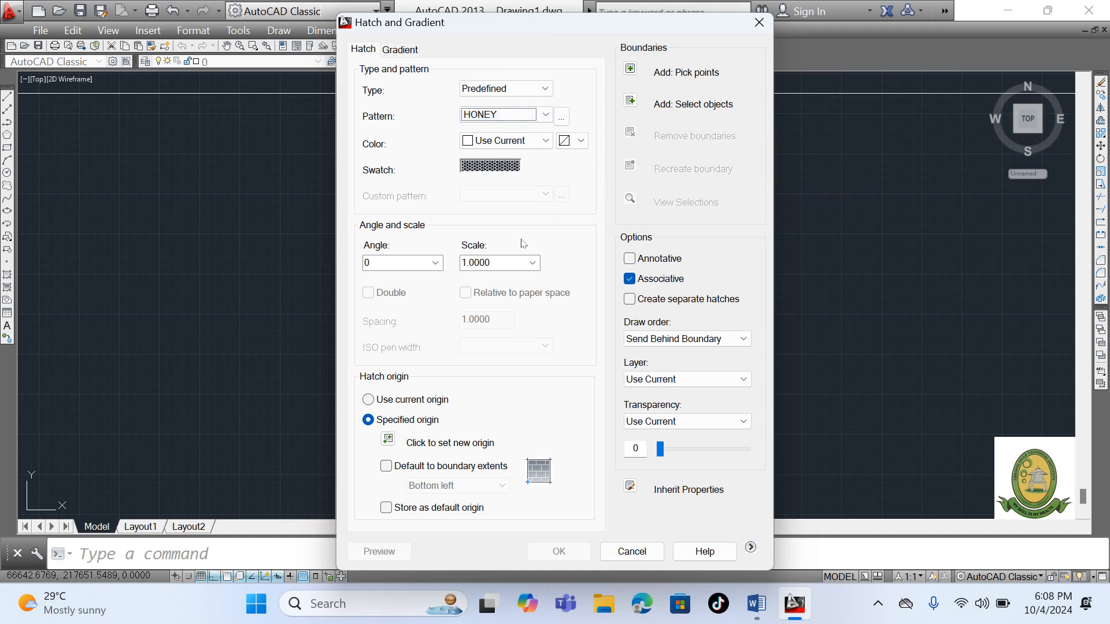
pyautogui.click(630, 69)
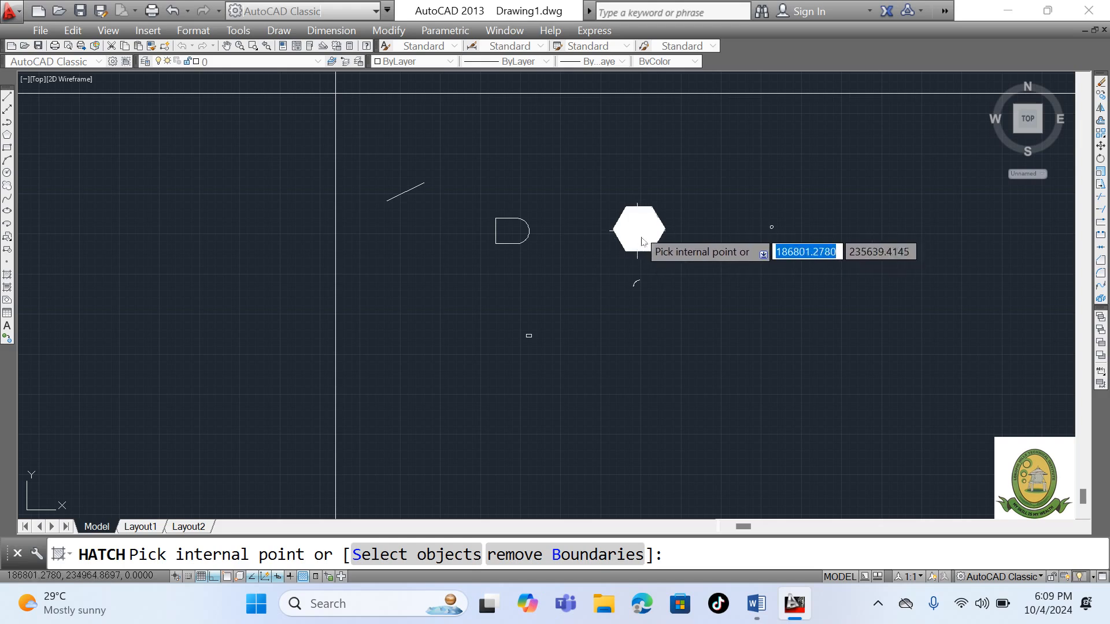
pyautogui.rightClick(641, 231)
pyautogui.click(674, 243)
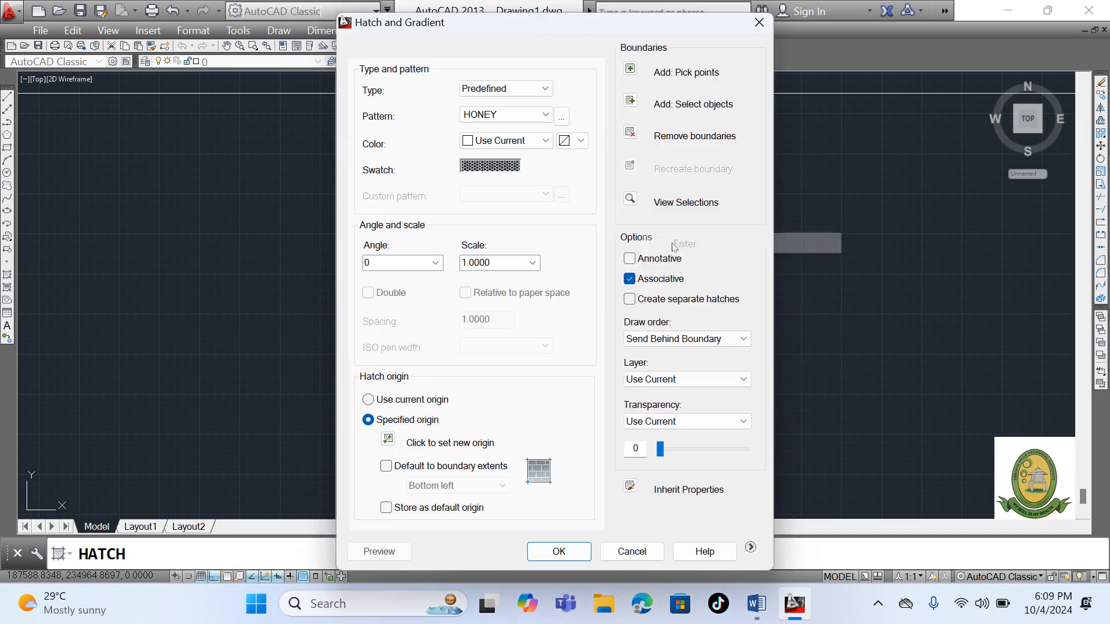
pyautogui.click(559, 551)
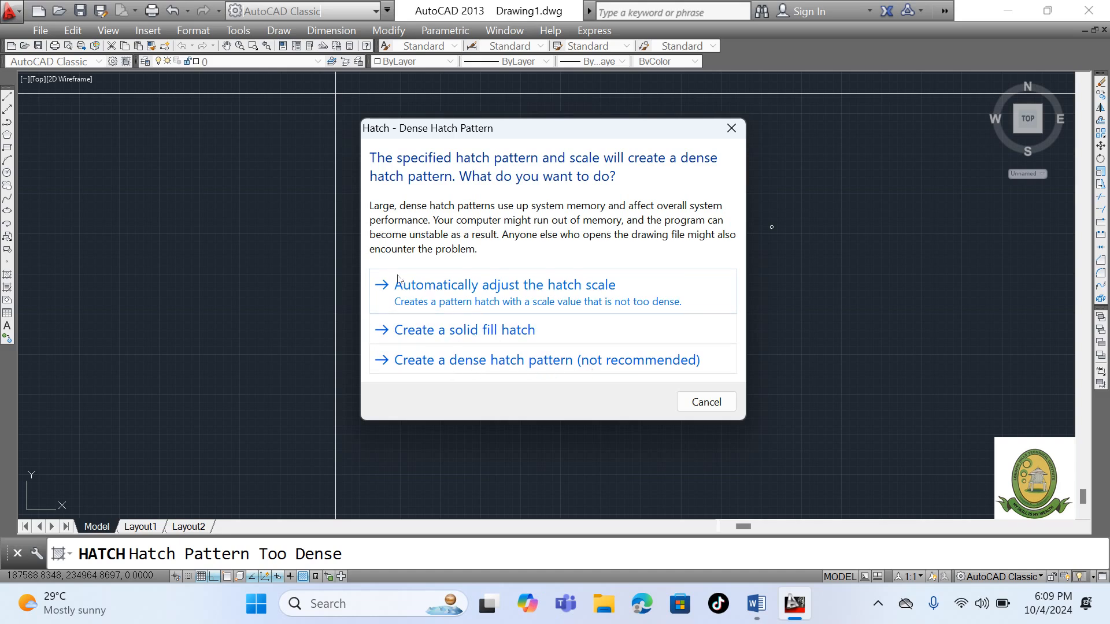
pyautogui.click(473, 291)
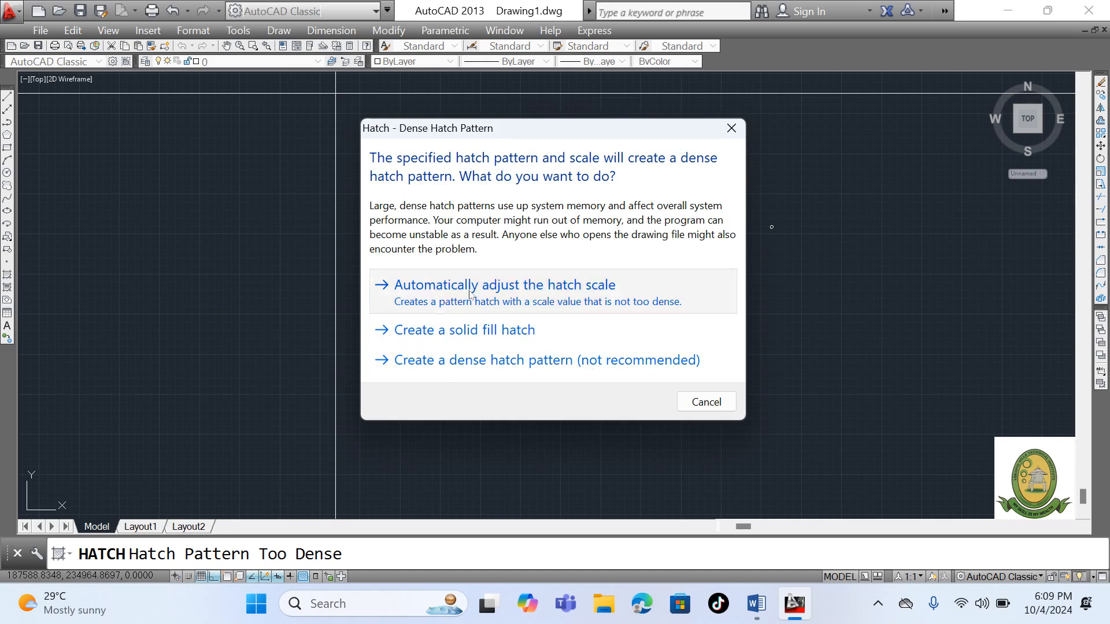
pyautogui.scroll(5, 656, 234)
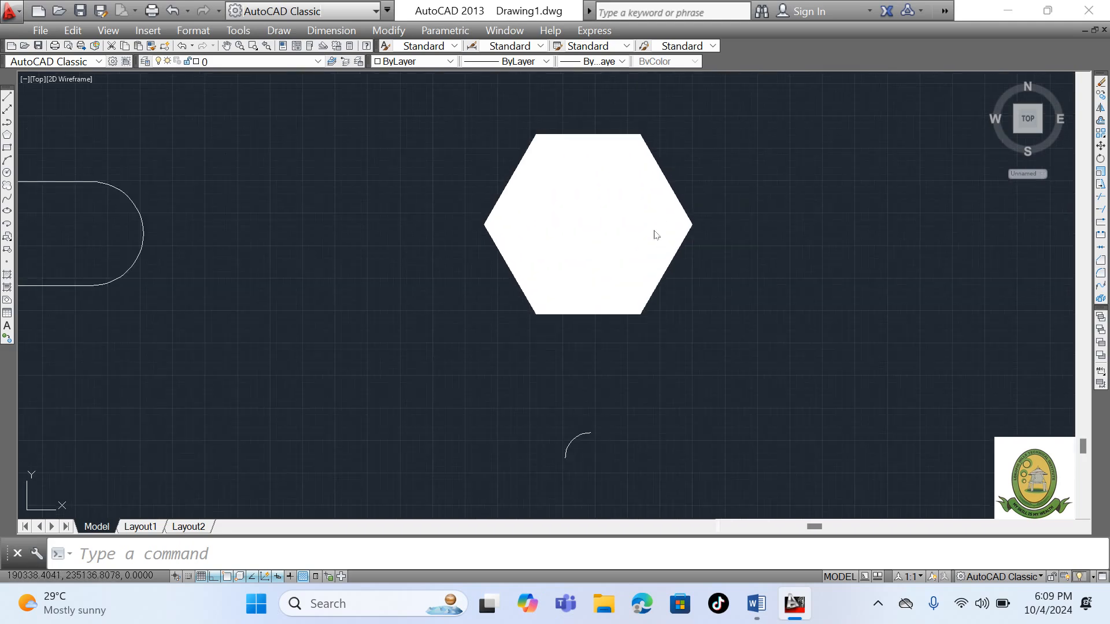
pyautogui.scroll(-2, 639, 243)
pyautogui.scroll(4, 614, 188)
pyautogui.scroll(-4, 578, 209)
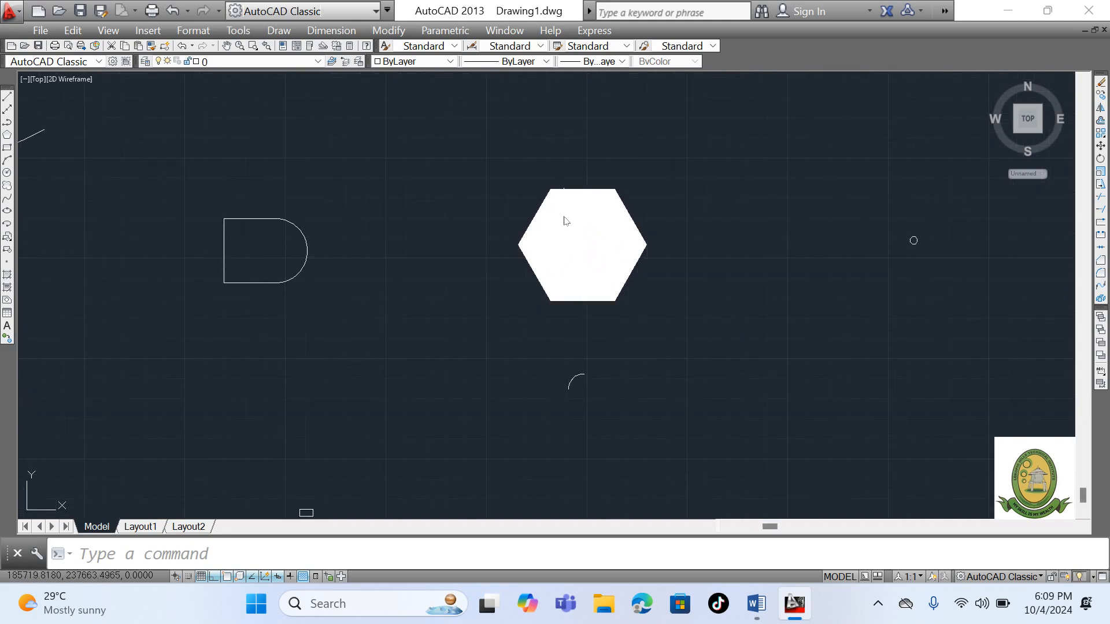
# Edit the hexagon's HONEY hatch and set its scale to 100.
pyautogui.click(590, 243)
pyautogui.rightClick(594, 231)
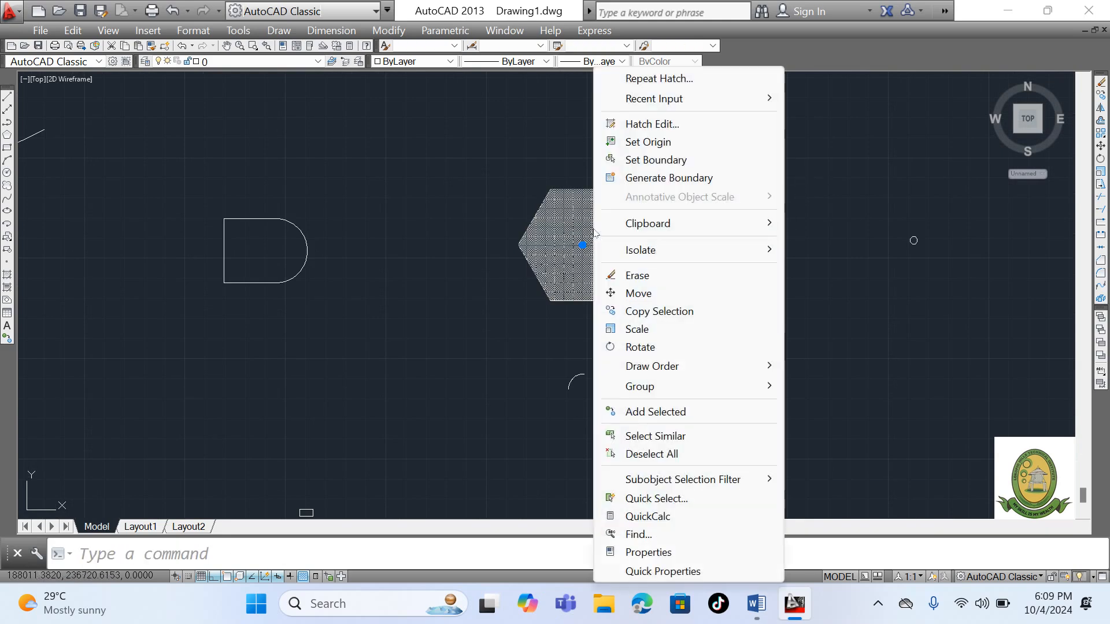
pyautogui.click(648, 124)
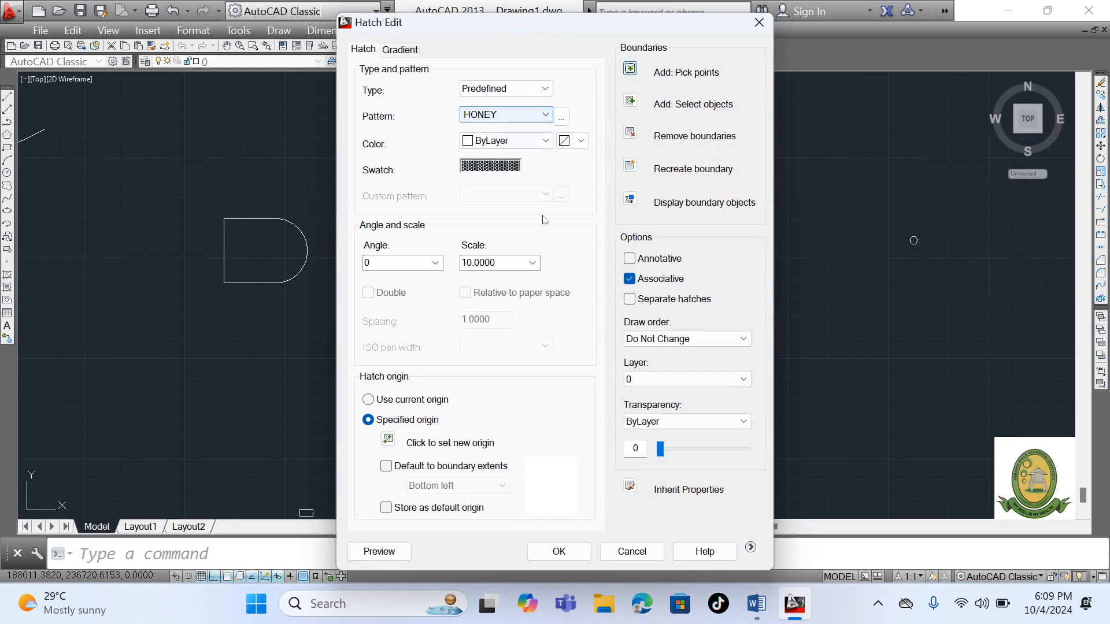
pyautogui.doubleClick(518, 263)
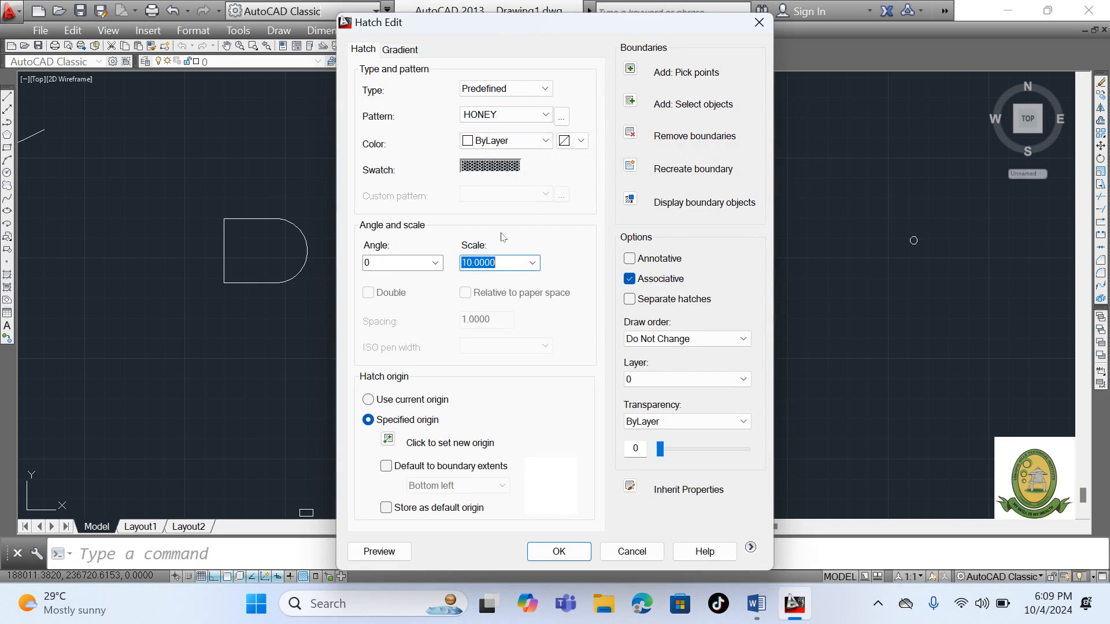
pyautogui.write('100')
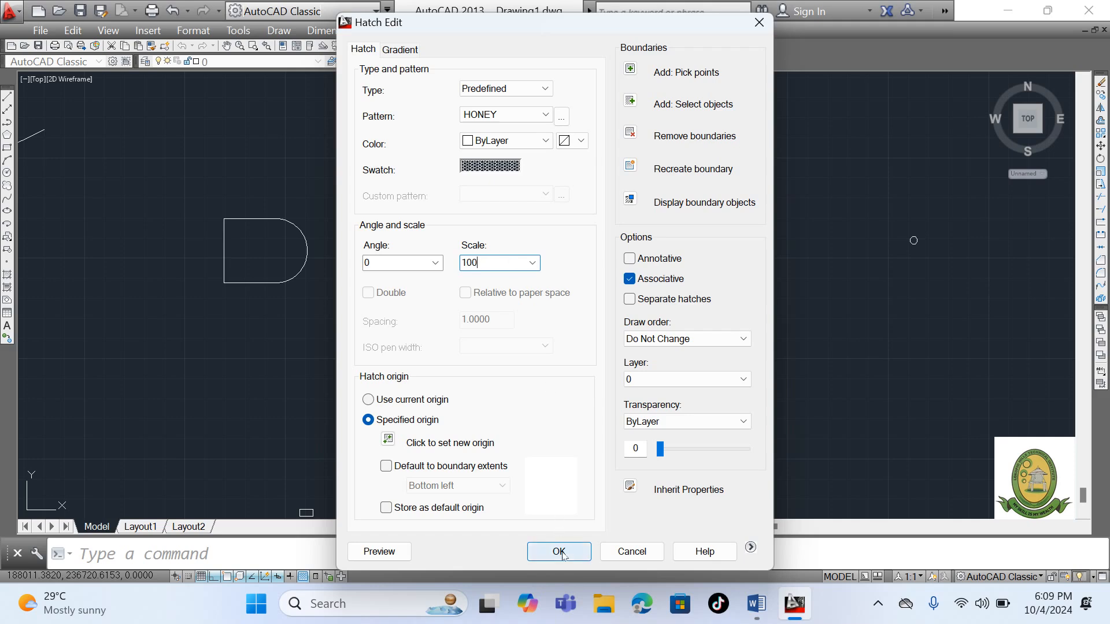
pyautogui.click(563, 552)
pyautogui.scroll(5, 575, 187)
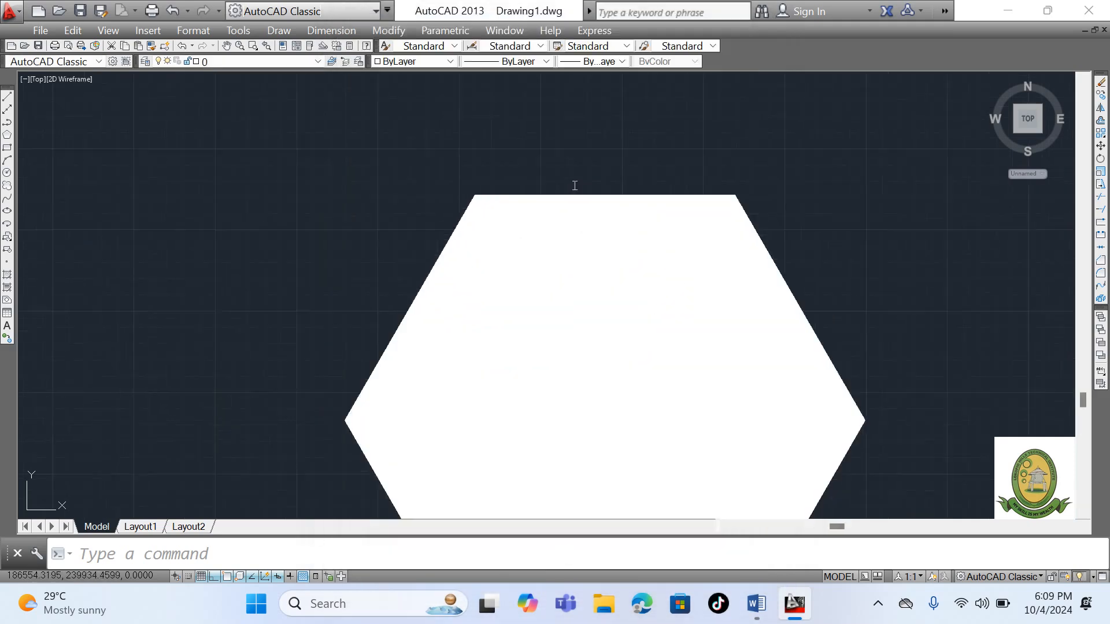
pyautogui.scroll(-10, 598, 376)
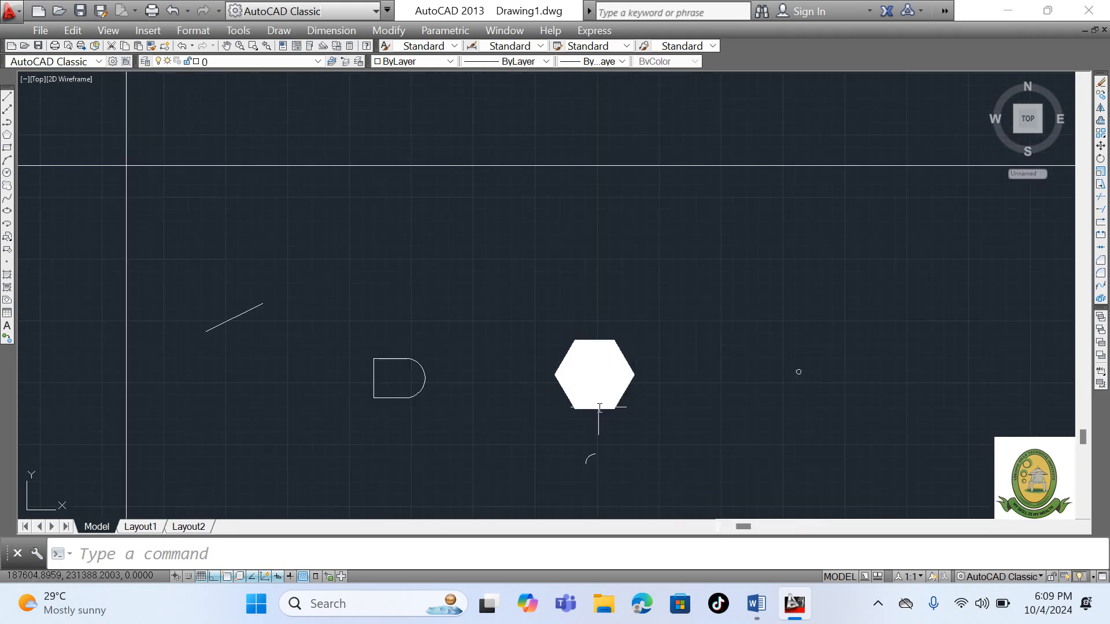
pyautogui.scroll(6, 589, 322)
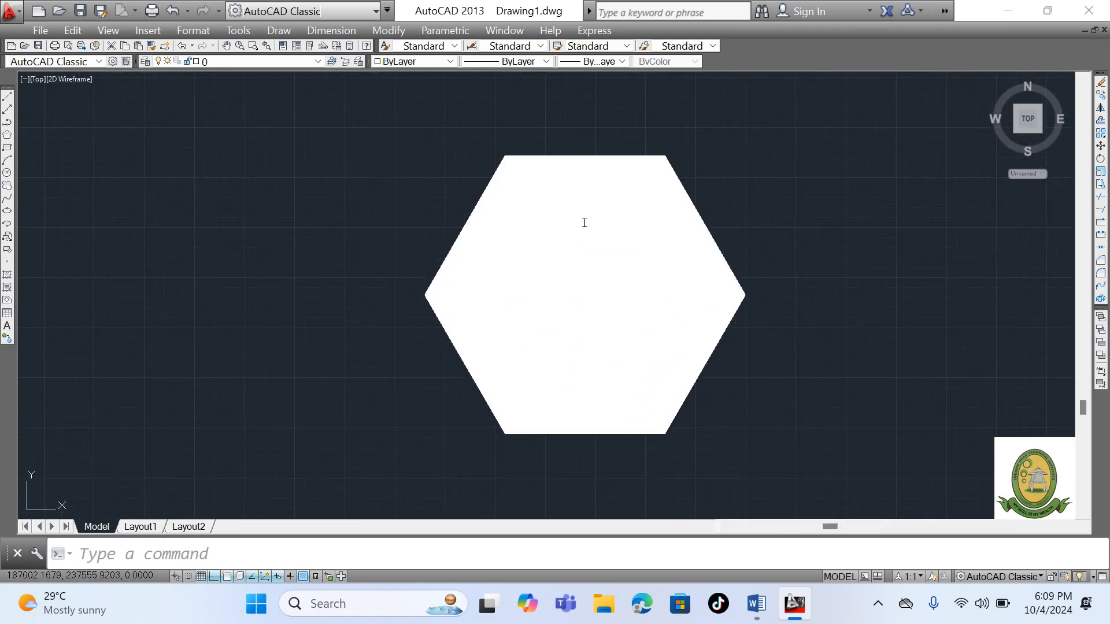
pyautogui.scroll(-10, 513, 236)
# Increase the scale of the hexagon's HONEY hatch to 1000.
pyautogui.click(519, 239)
pyautogui.click(518, 237)
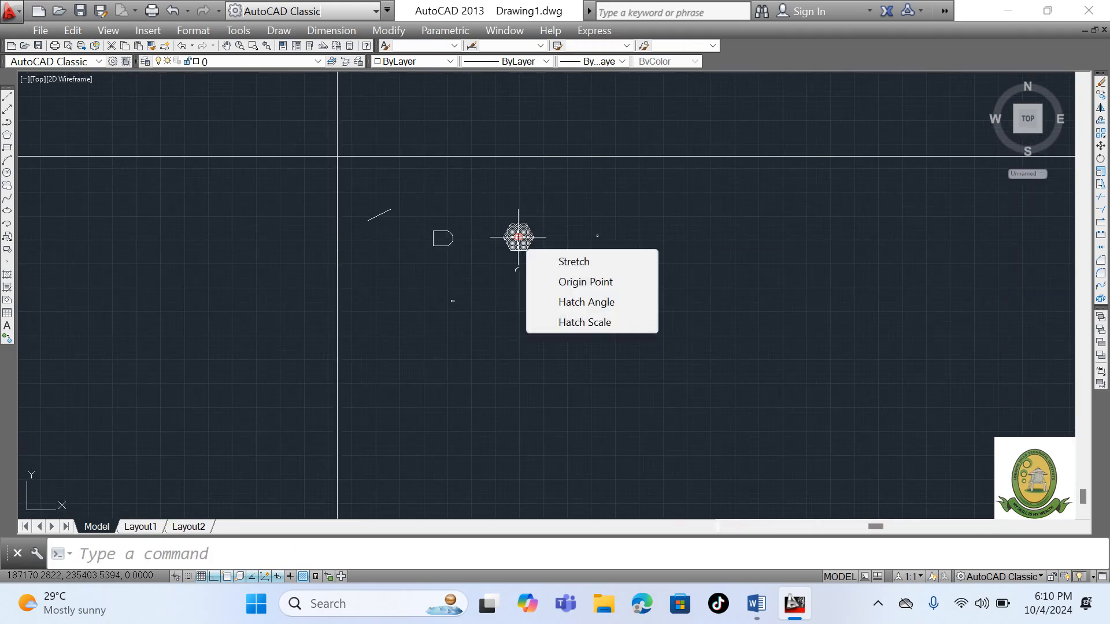
pyautogui.rightClick(546, 196)
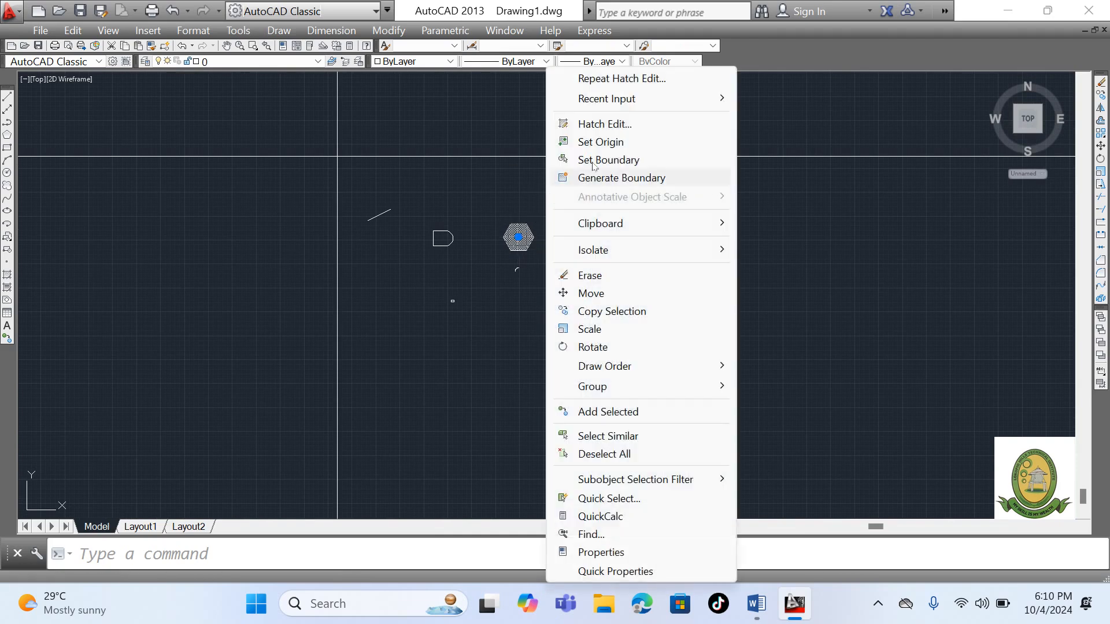
pyautogui.click(604, 124)
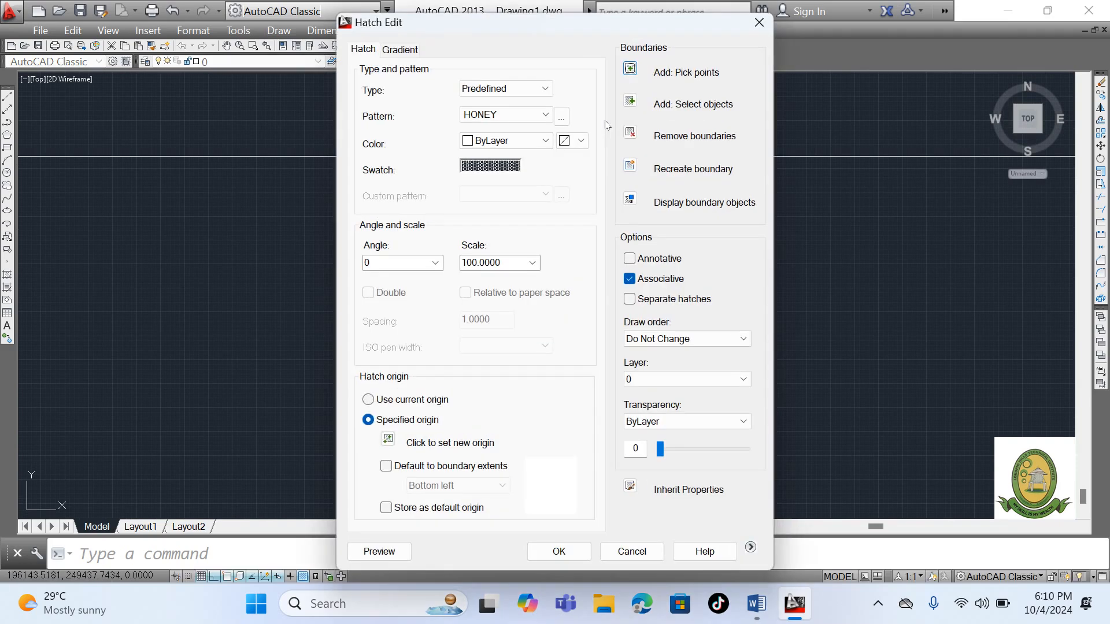
pyautogui.click(512, 263)
pyautogui.write('1')
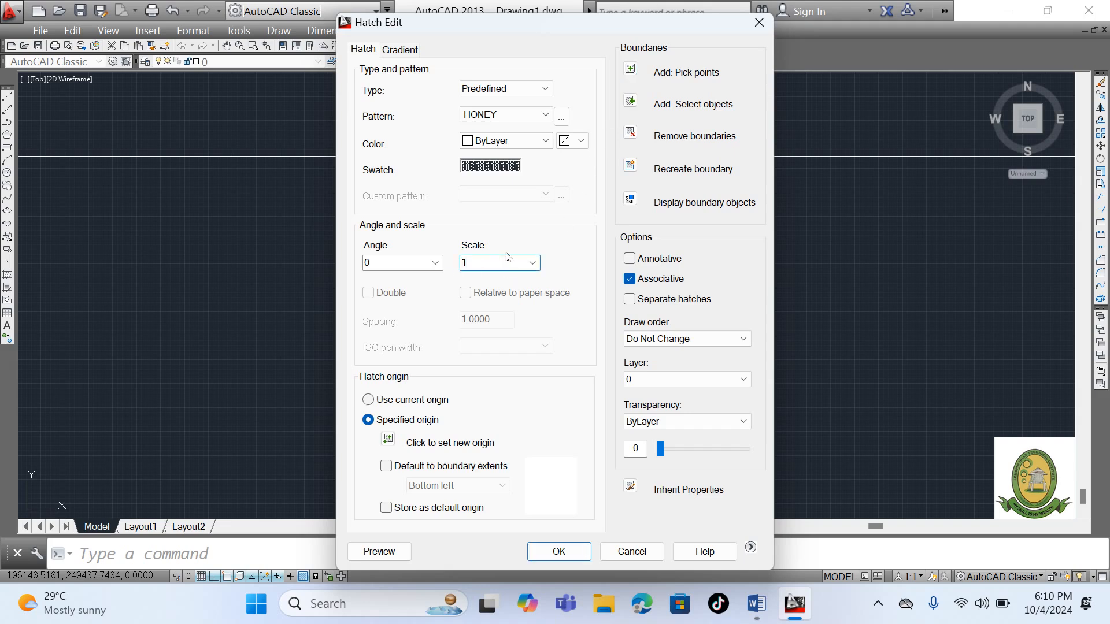
pyautogui.write('000')
pyautogui.click(559, 552)
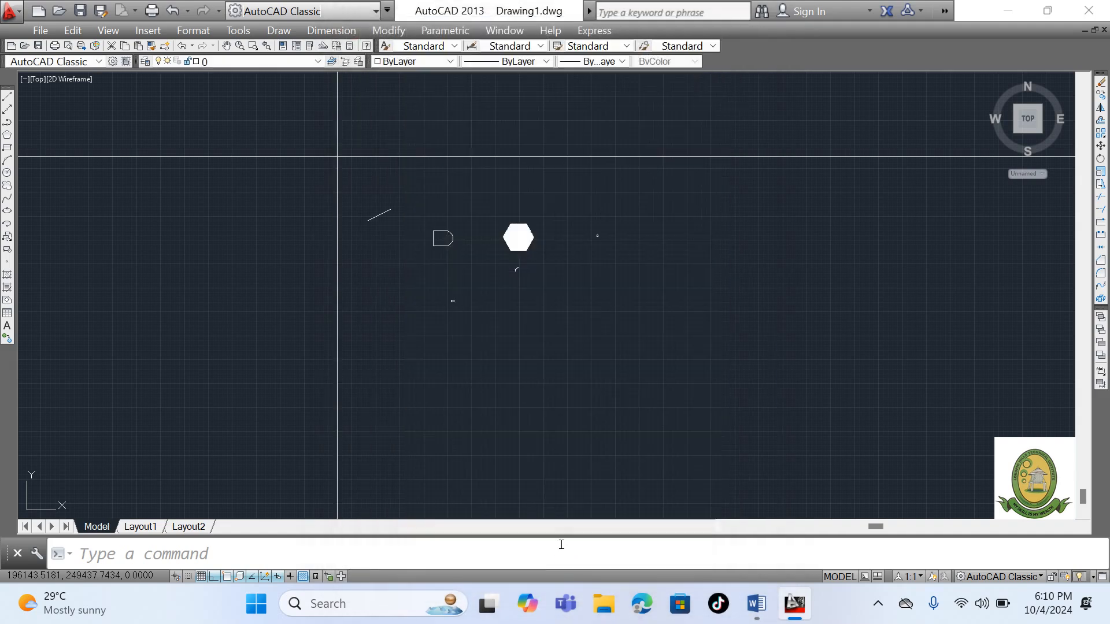
# Examine the hexagon's hatch pattern up close and from farther out among the surrounding shapes.
pyautogui.scroll(10, 517, 231)
pyautogui.scroll(-9, 490, 334)
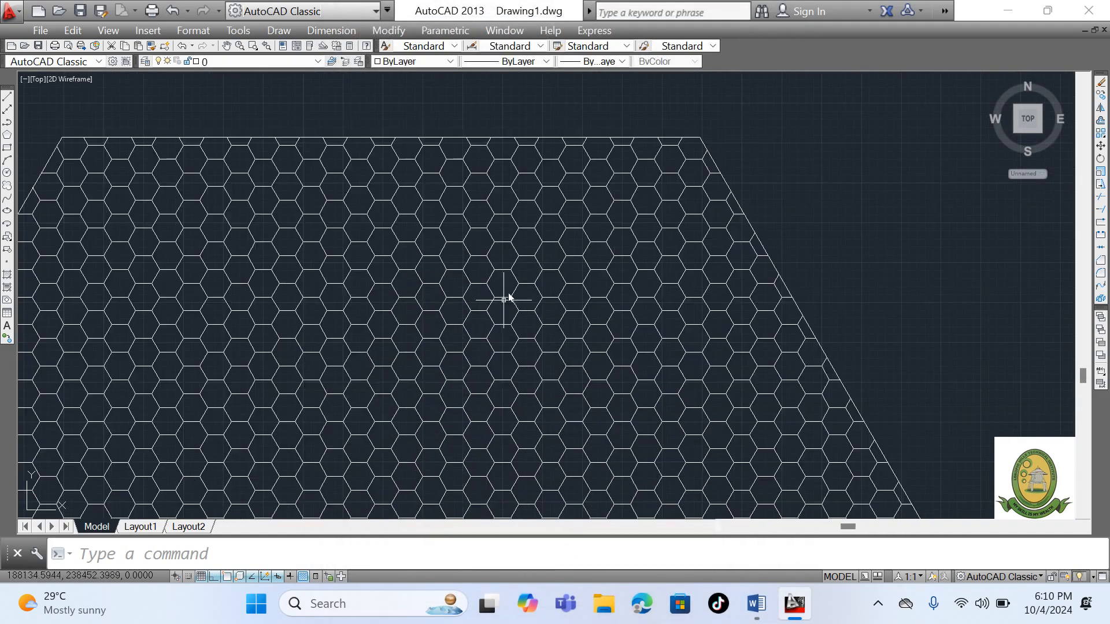
pyautogui.scroll(8, 520, 283)
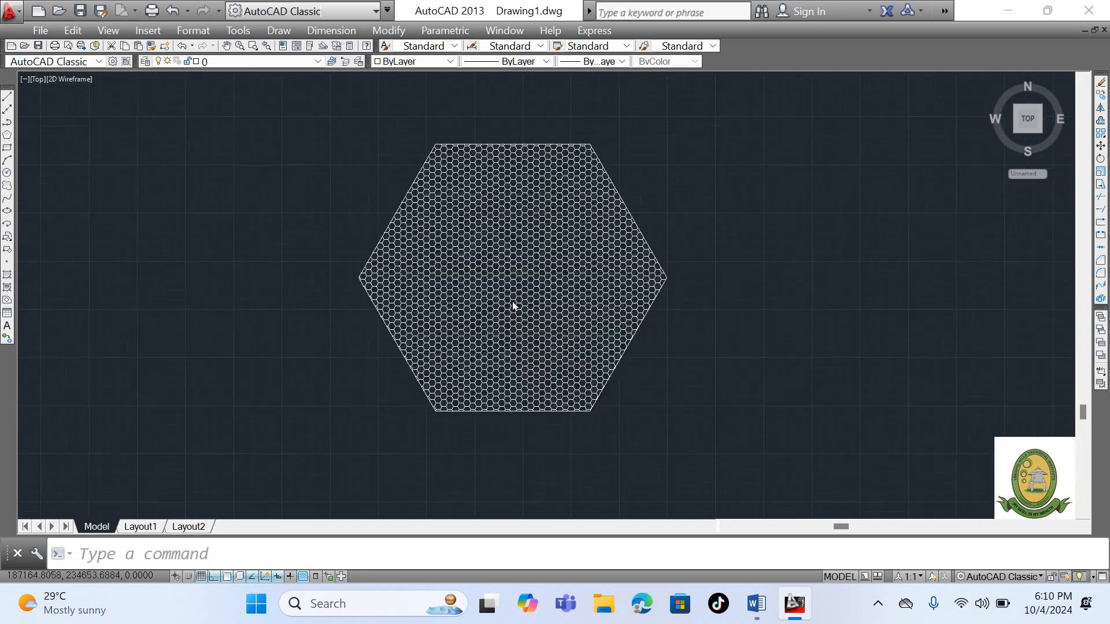
pyautogui.scroll(-4, 511, 304)
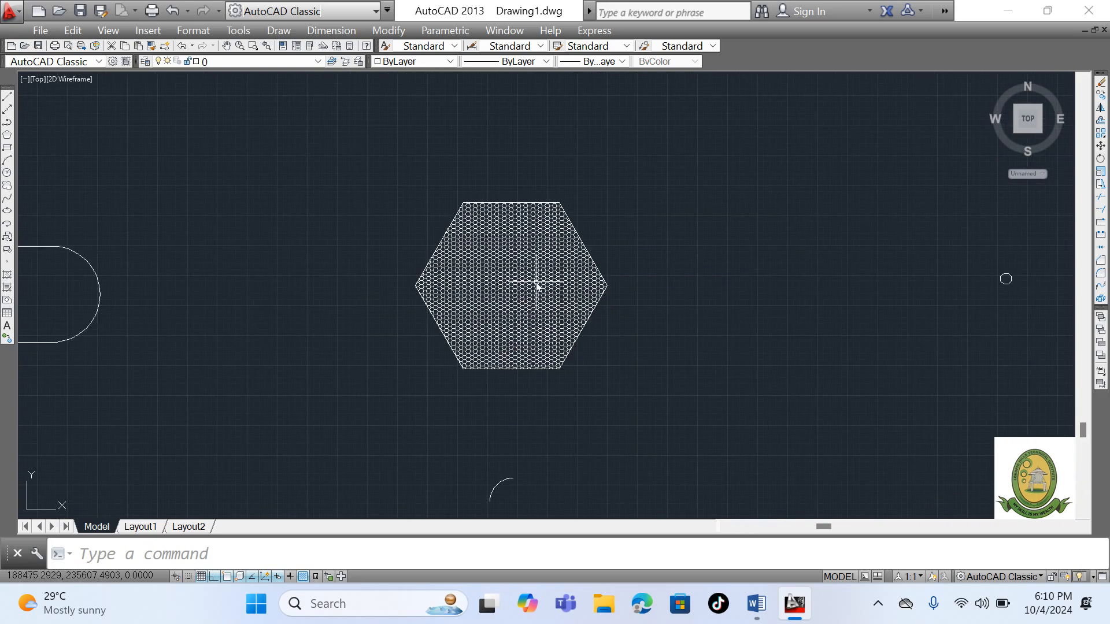
pyautogui.scroll(4, 538, 285)
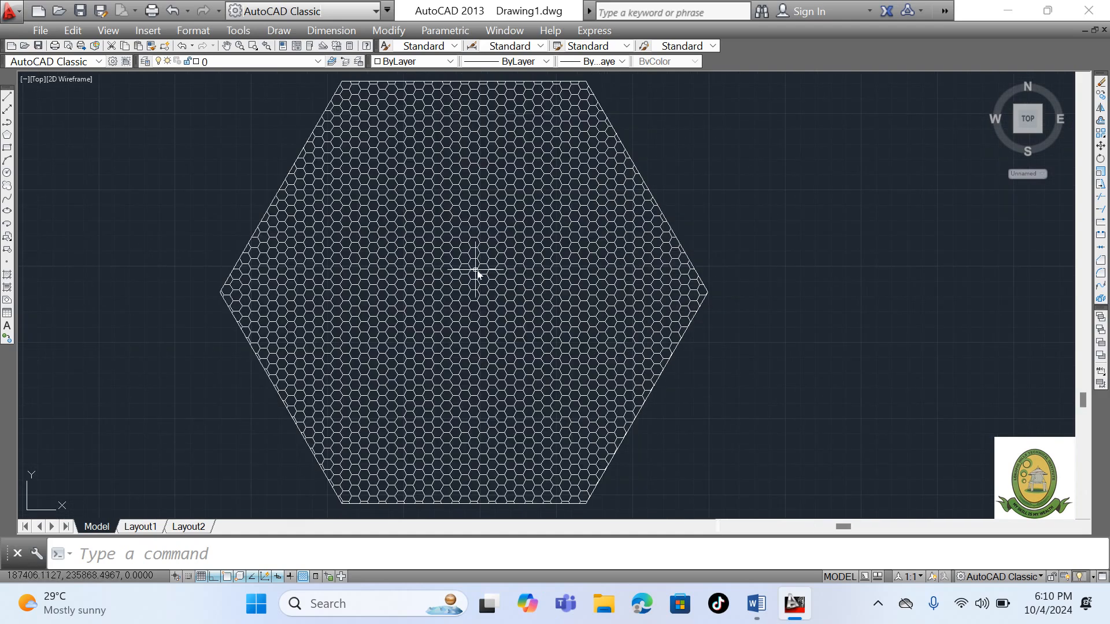
pyautogui.scroll(-6, 478, 269)
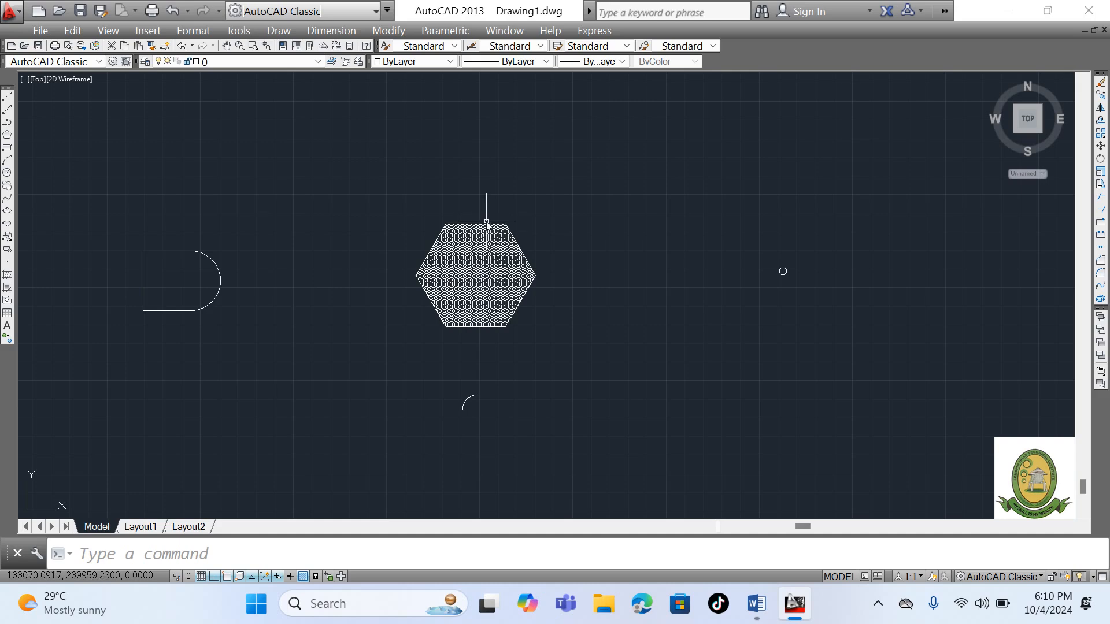
pyautogui.scroll(-6, 486, 221)
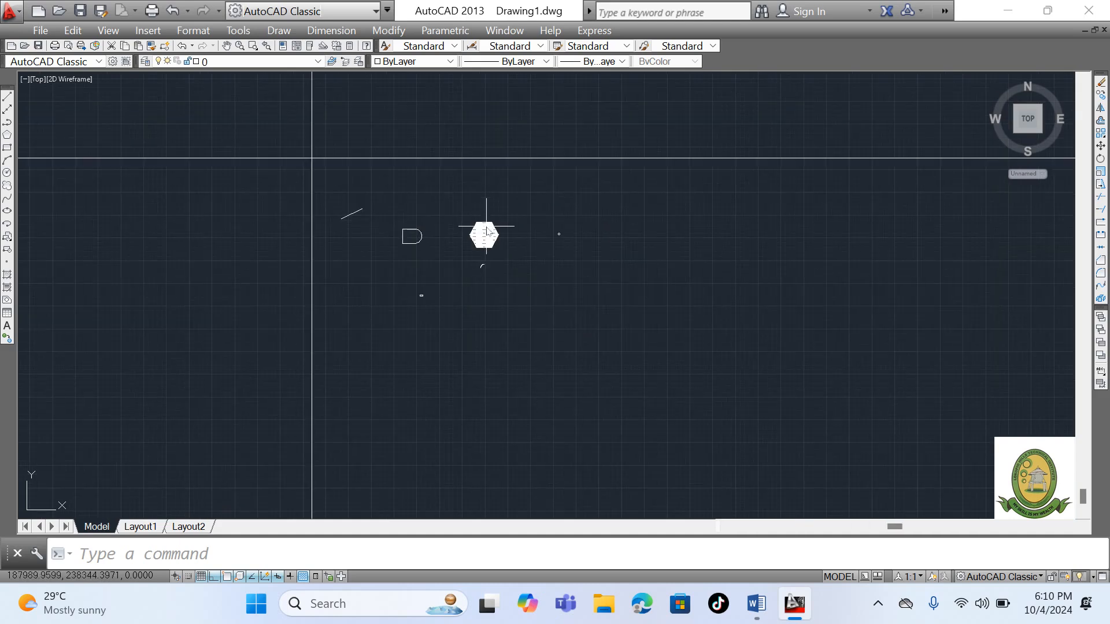